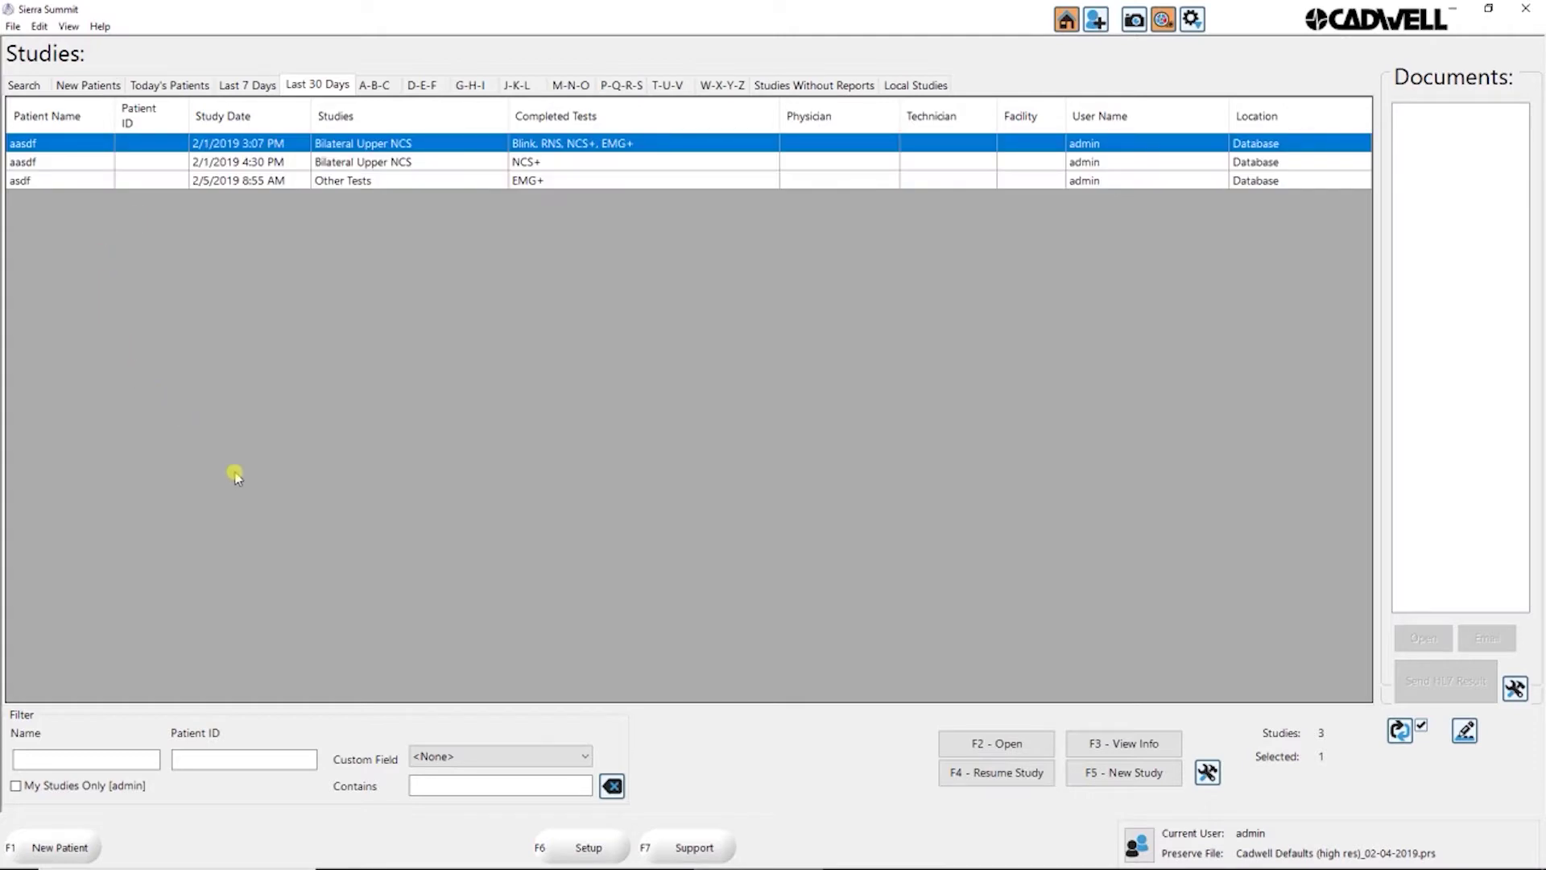
# Switch the home screen to the patient list layout, then back to the study list
pyautogui.click(69, 27)
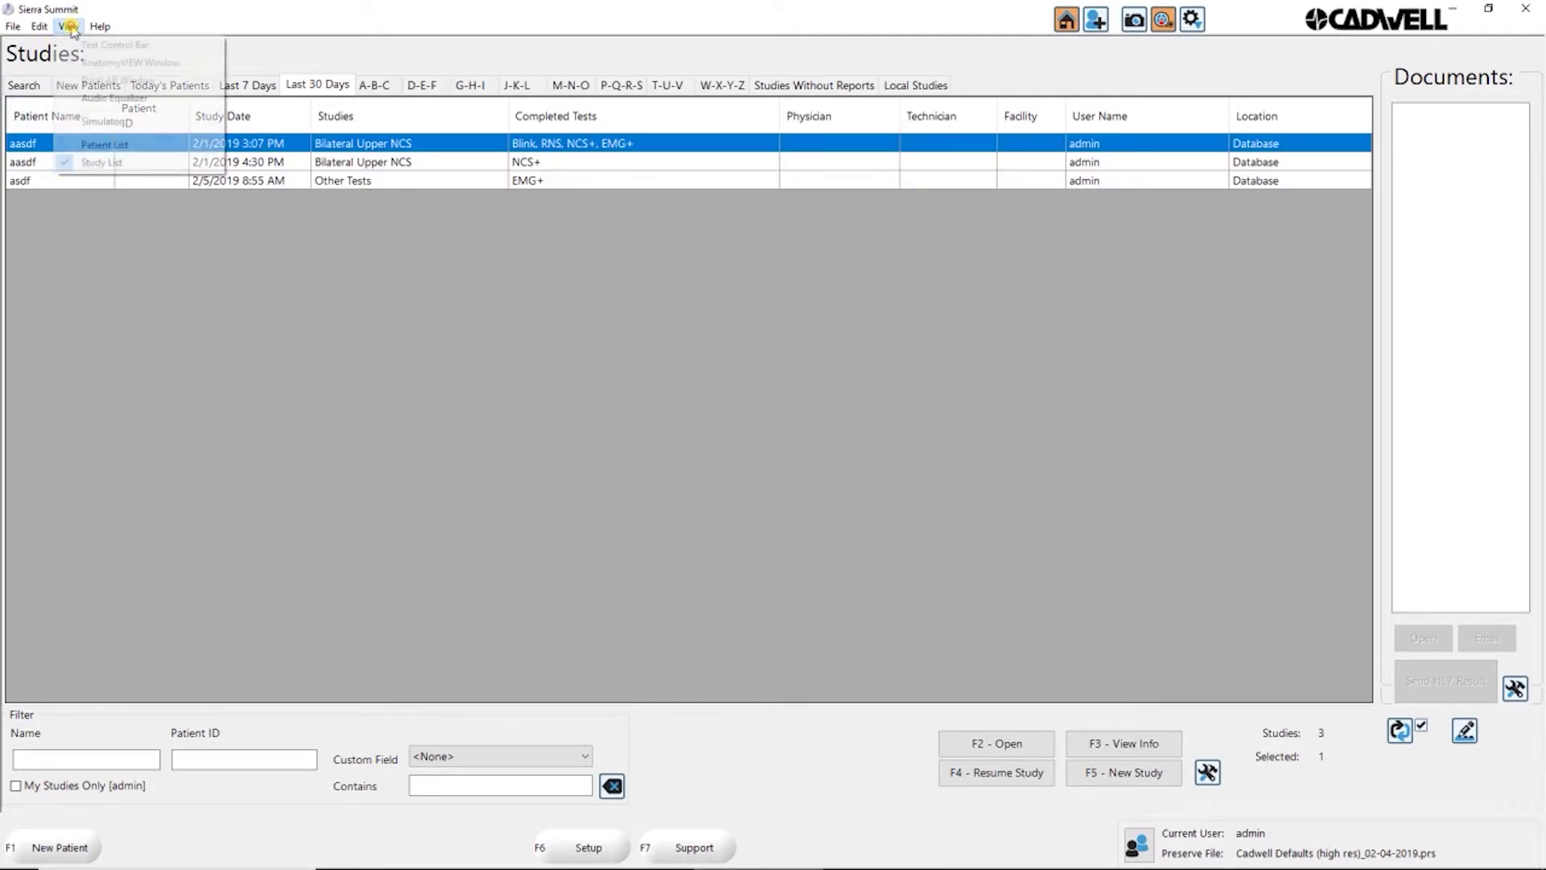
pyautogui.click(114, 146)
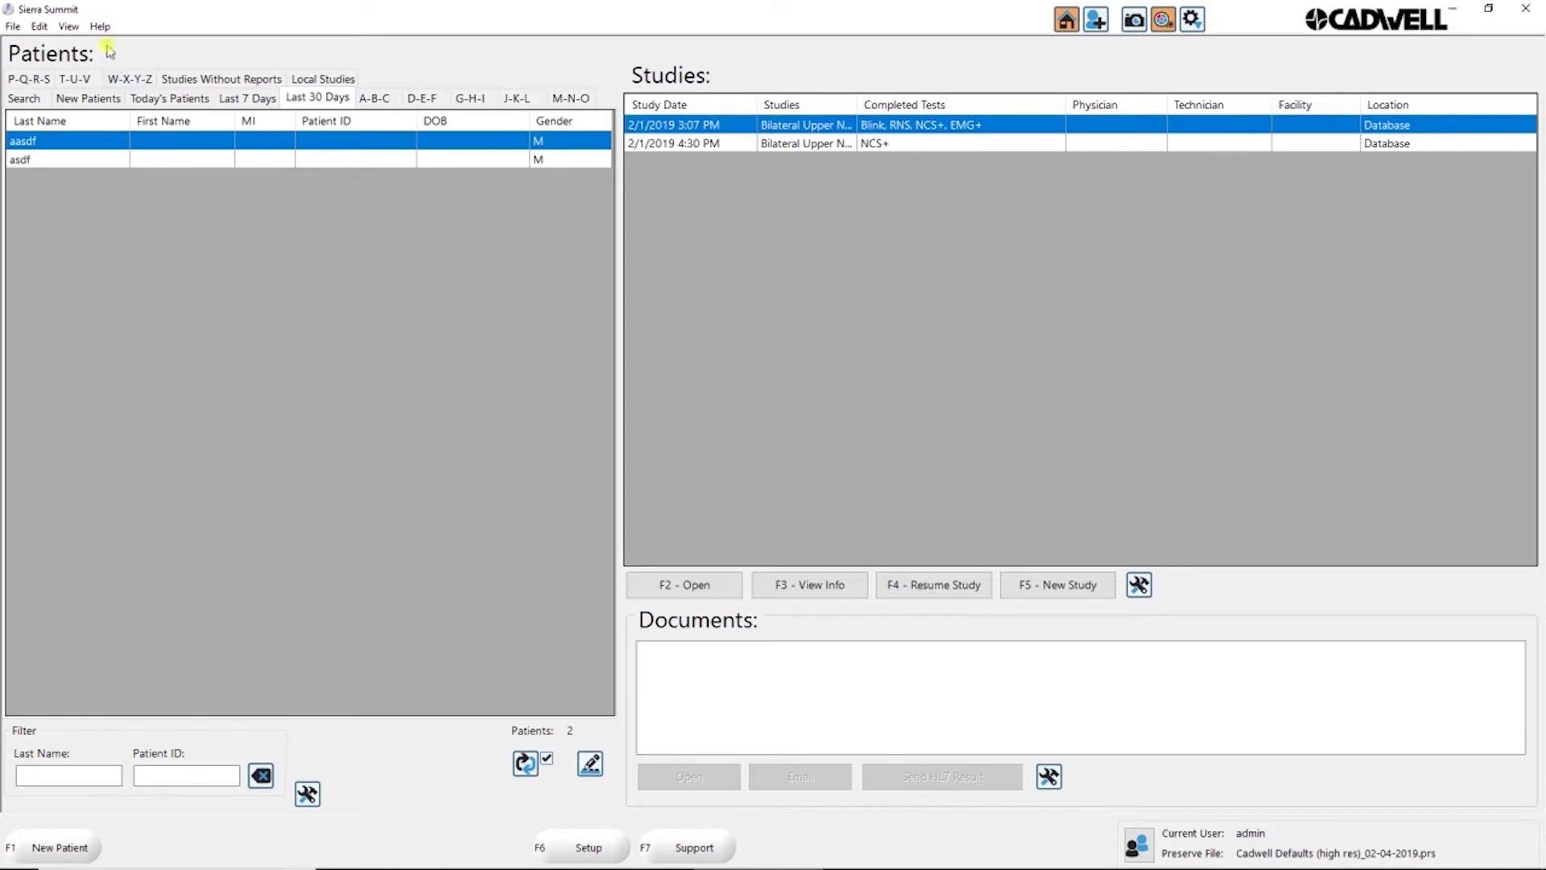
pyautogui.click(68, 26)
pyautogui.click(114, 163)
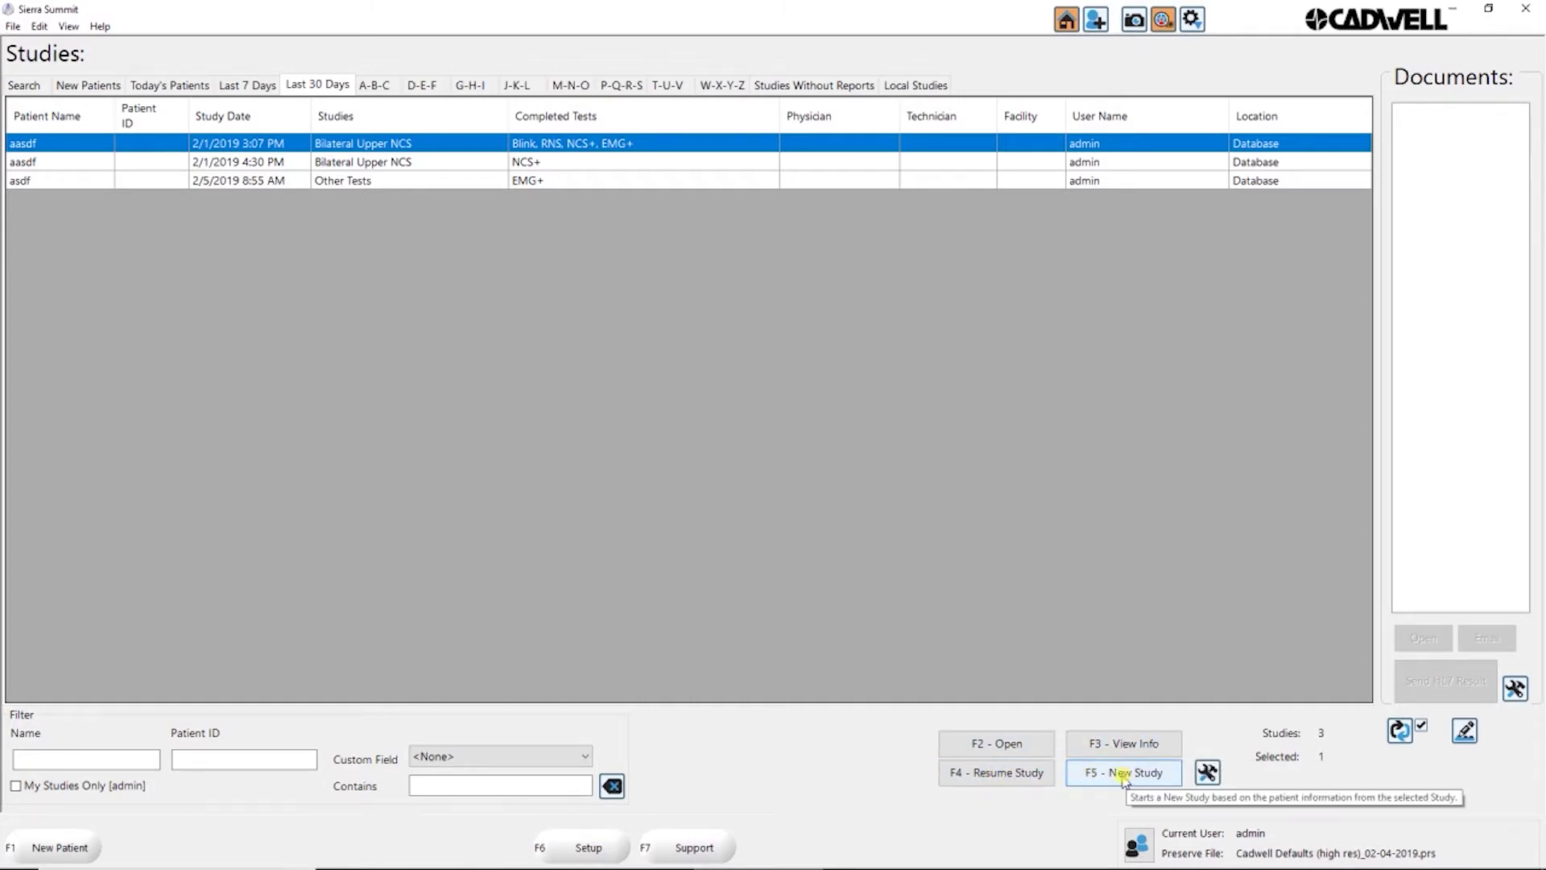
# Bring up the Search Tab Editor showing the Last 30 Days tab's search settings
pyautogui.click(1207, 775)
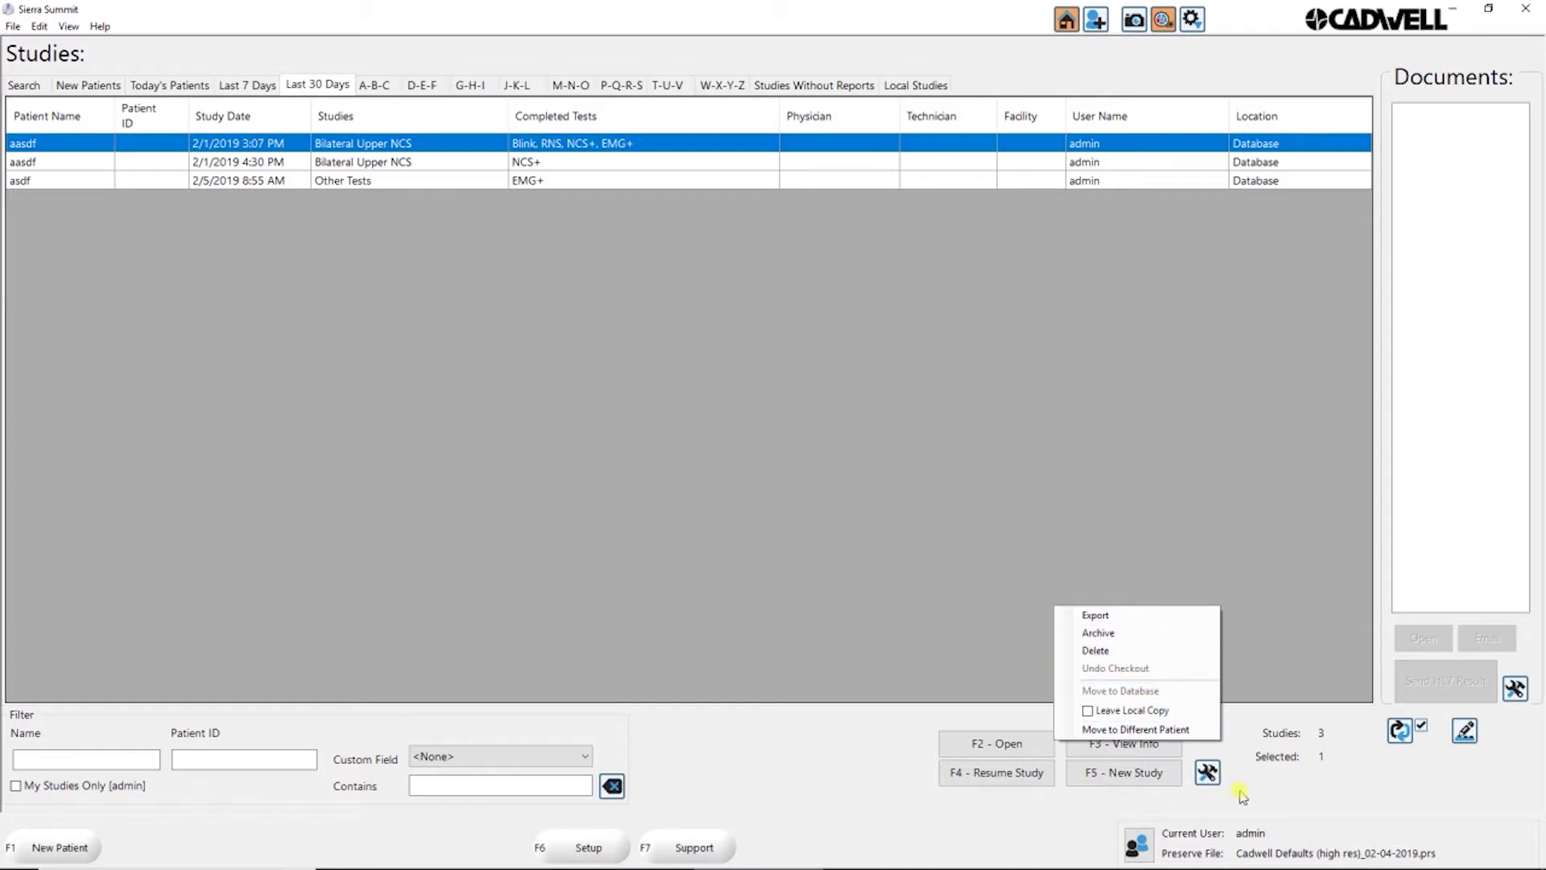
pyautogui.click(1274, 795)
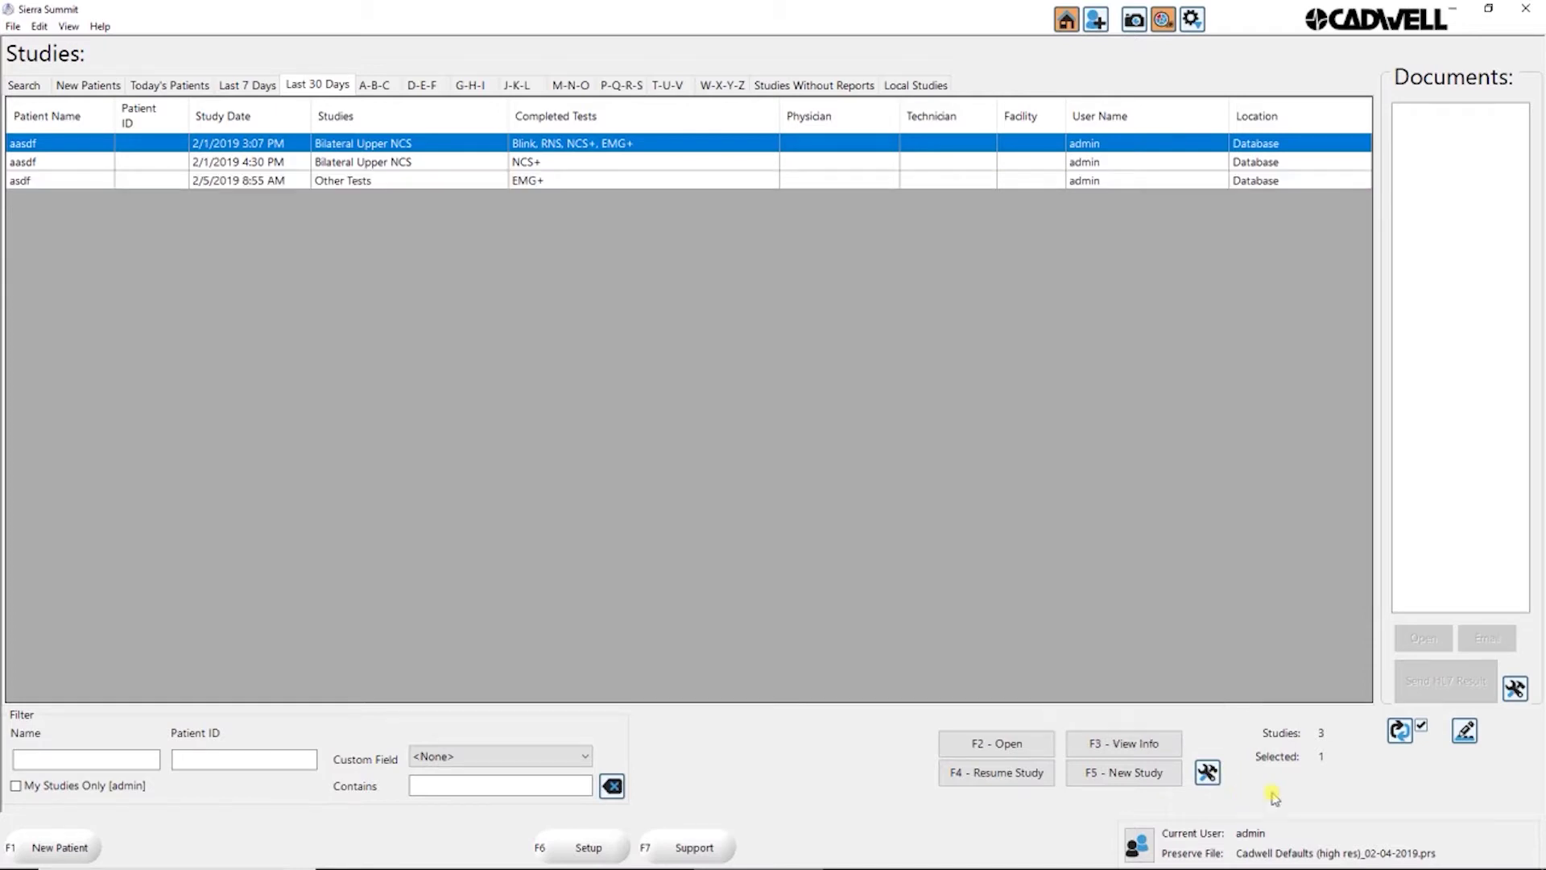
pyautogui.click(1466, 734)
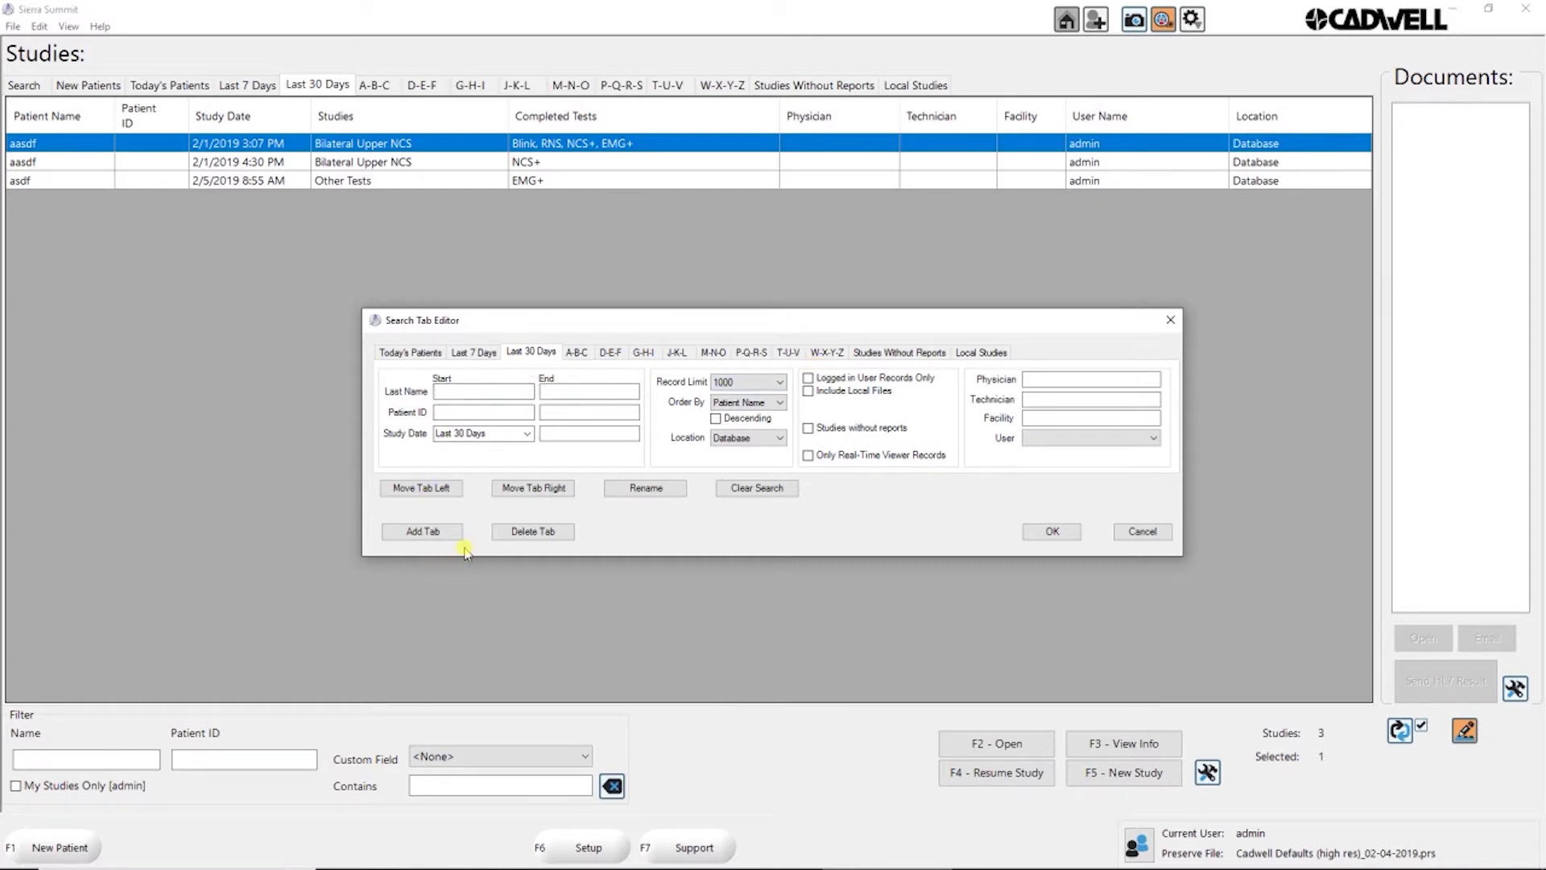
# Add a Studies In-Progress tab (limit 200, Study Date descending, real-time viewer only) after Today's Patients
pyautogui.click(421, 532)
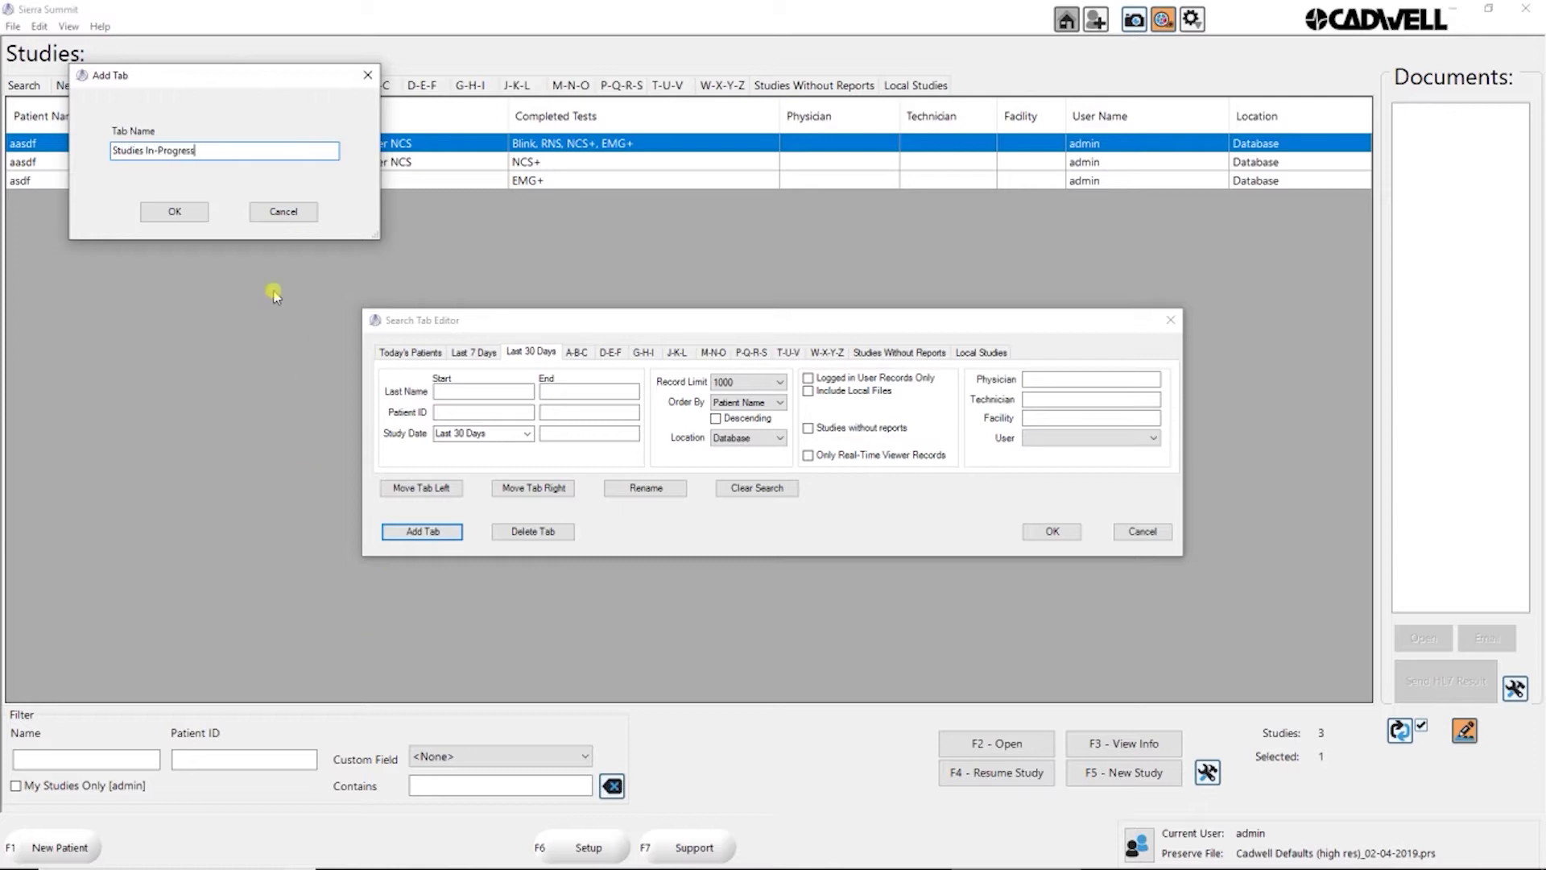
pyautogui.click(175, 211)
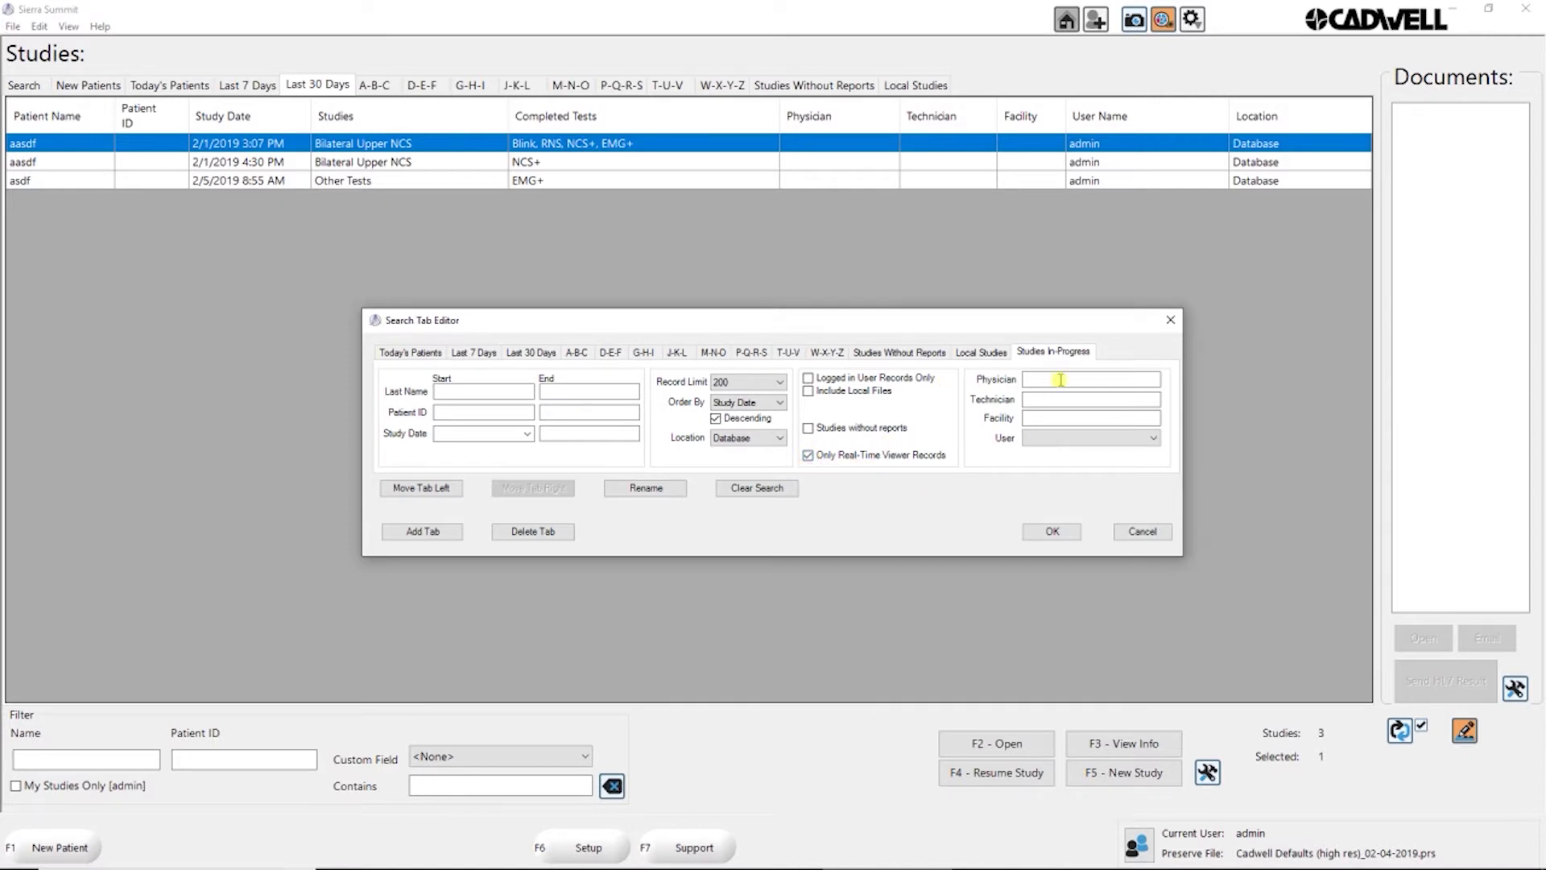
pyautogui.click(417, 489)
pyautogui.click(417, 488)
pyautogui.click(417, 488)
pyautogui.click(417, 488)
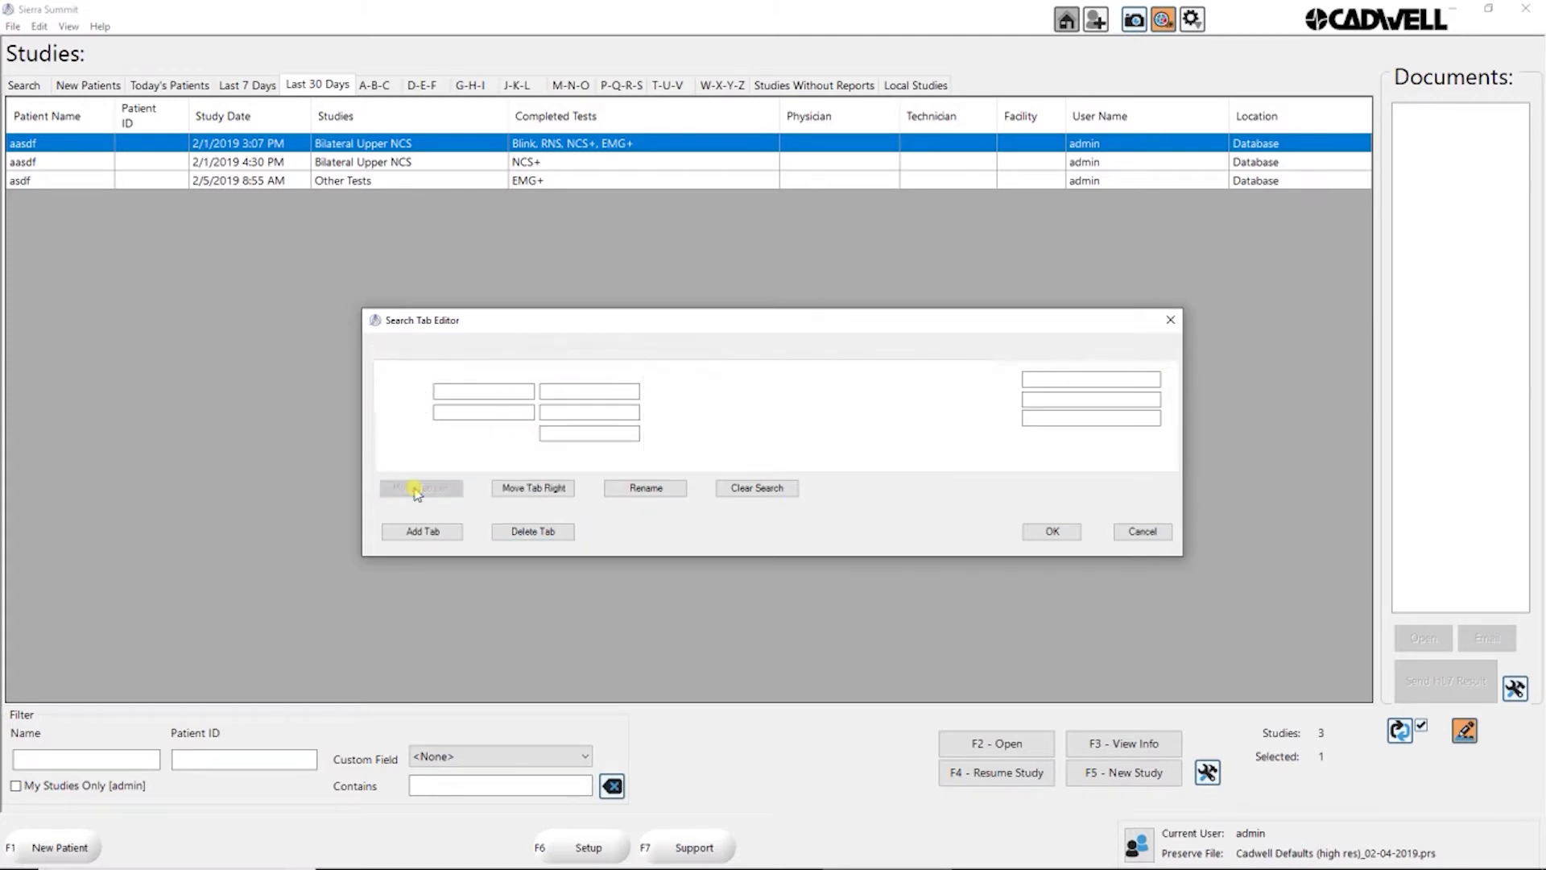
pyautogui.click(417, 489)
pyautogui.click(417, 489)
pyautogui.click(417, 489)
pyautogui.click(417, 489)
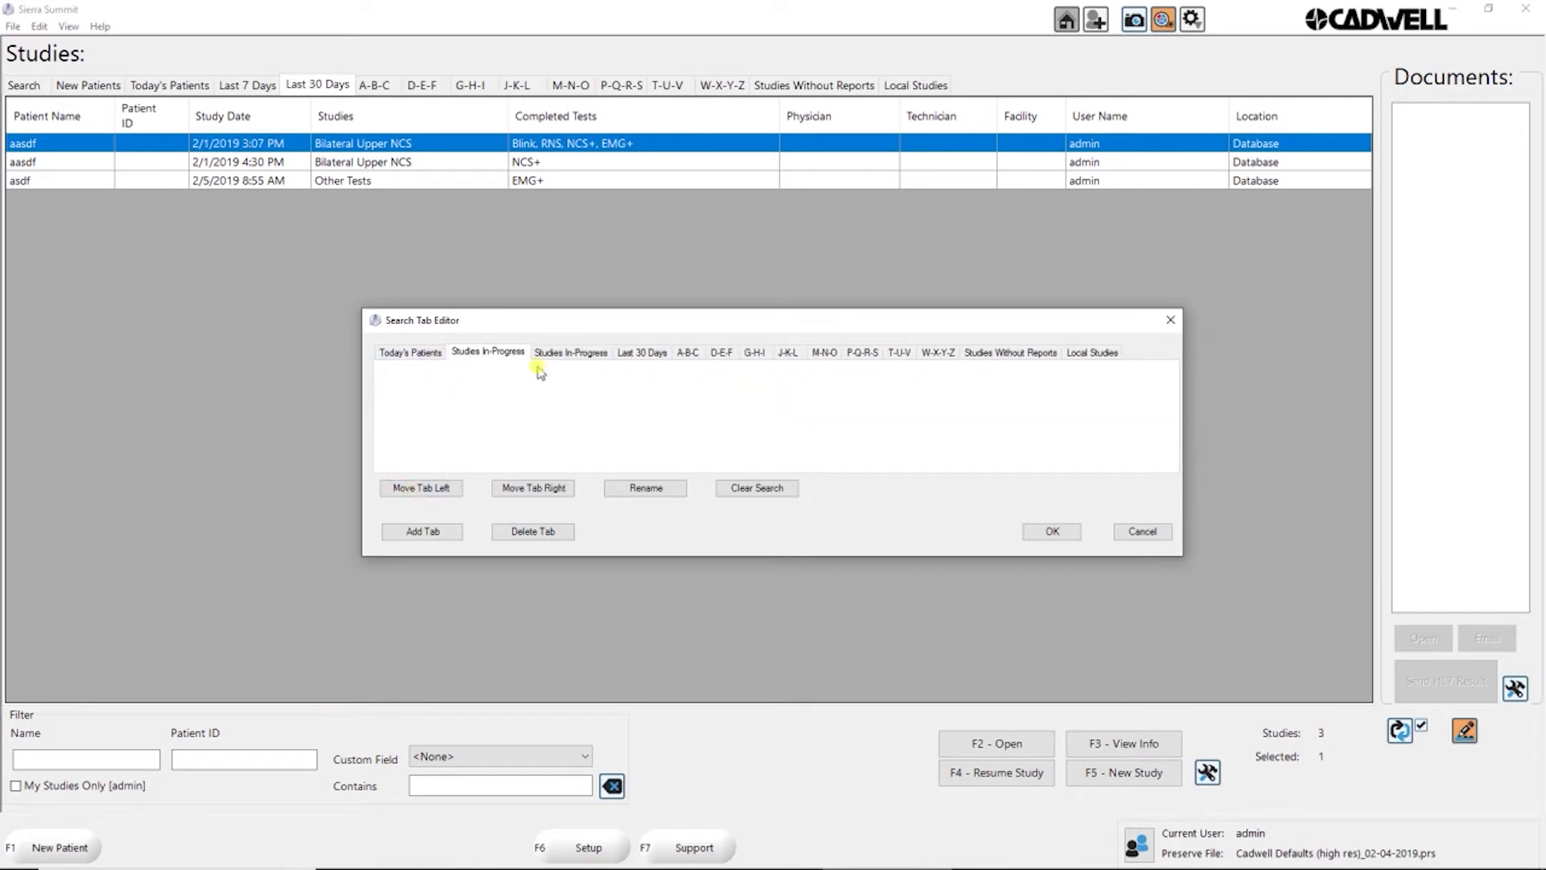
pyautogui.click(1050, 524)
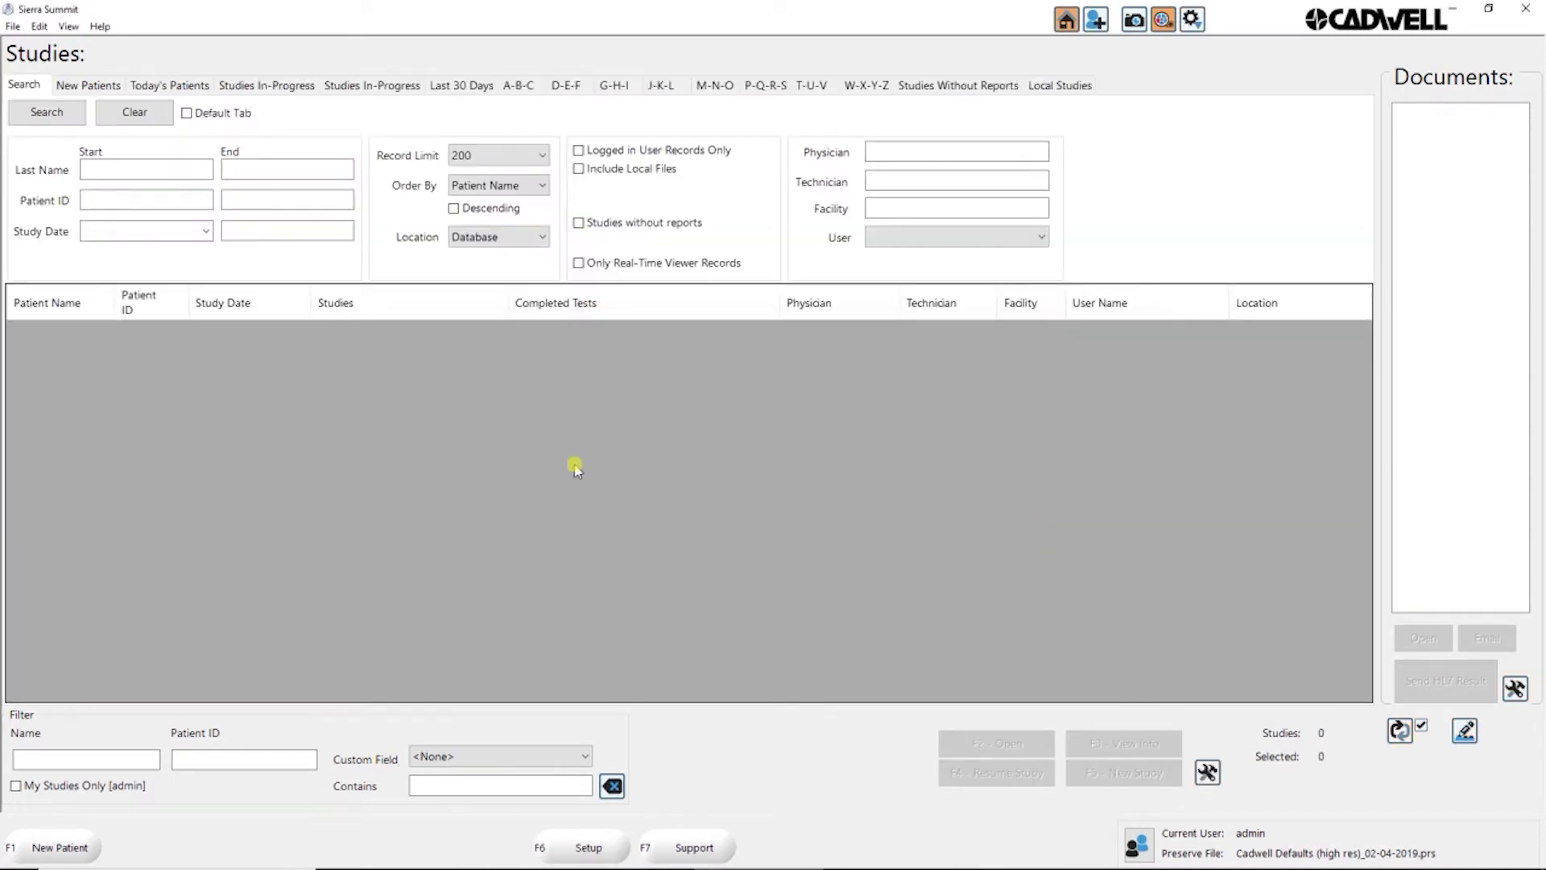
# Enable Real-Time Study Review in Edit > System Setup and save the settings
pyautogui.click(39, 25)
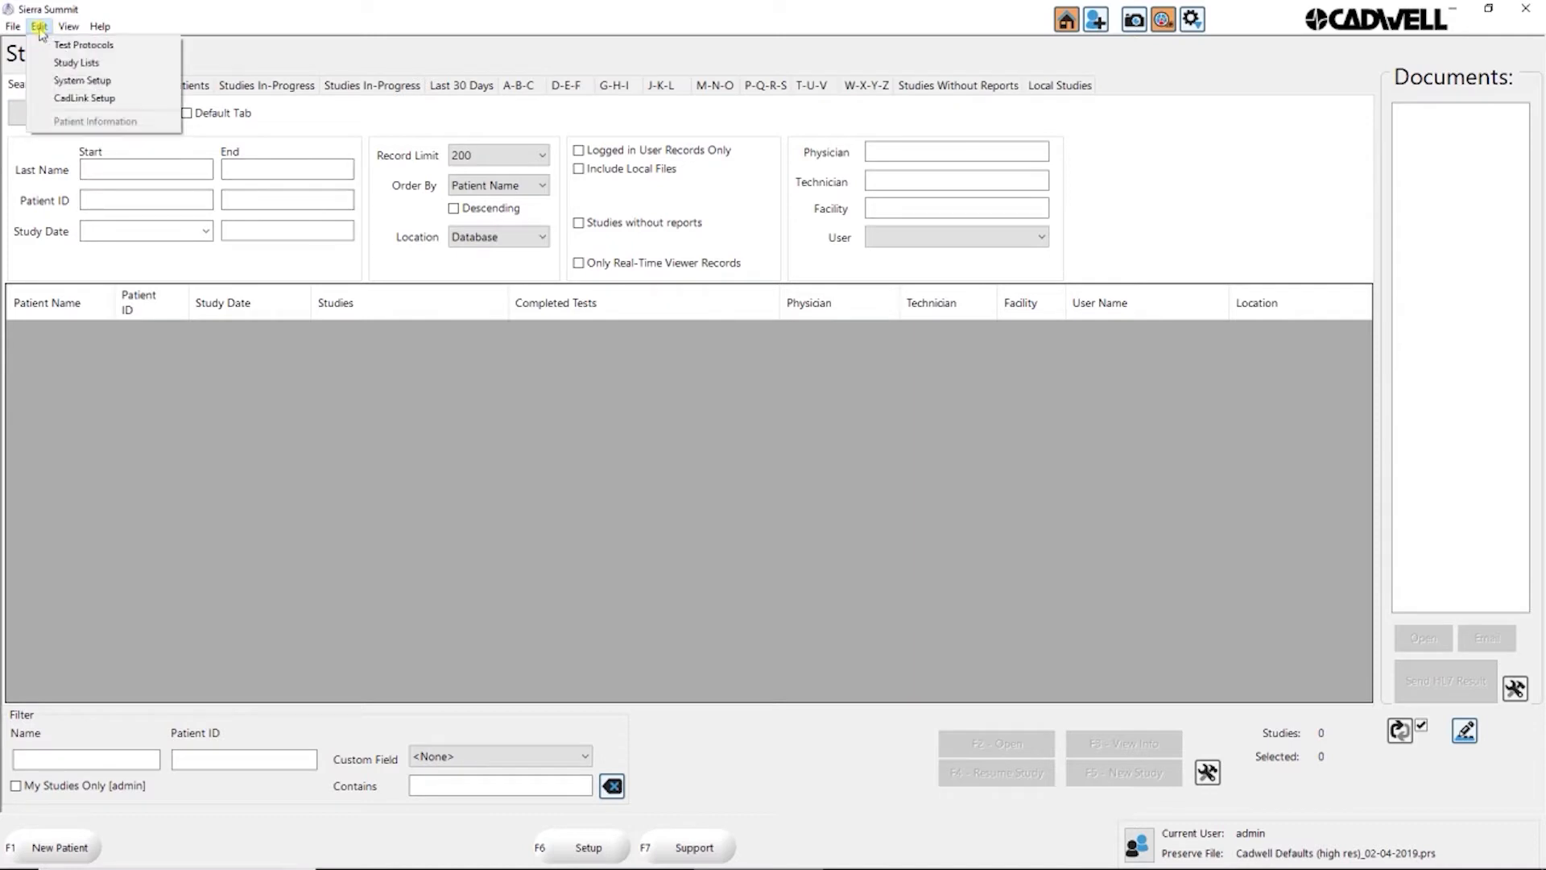
pyautogui.click(81, 80)
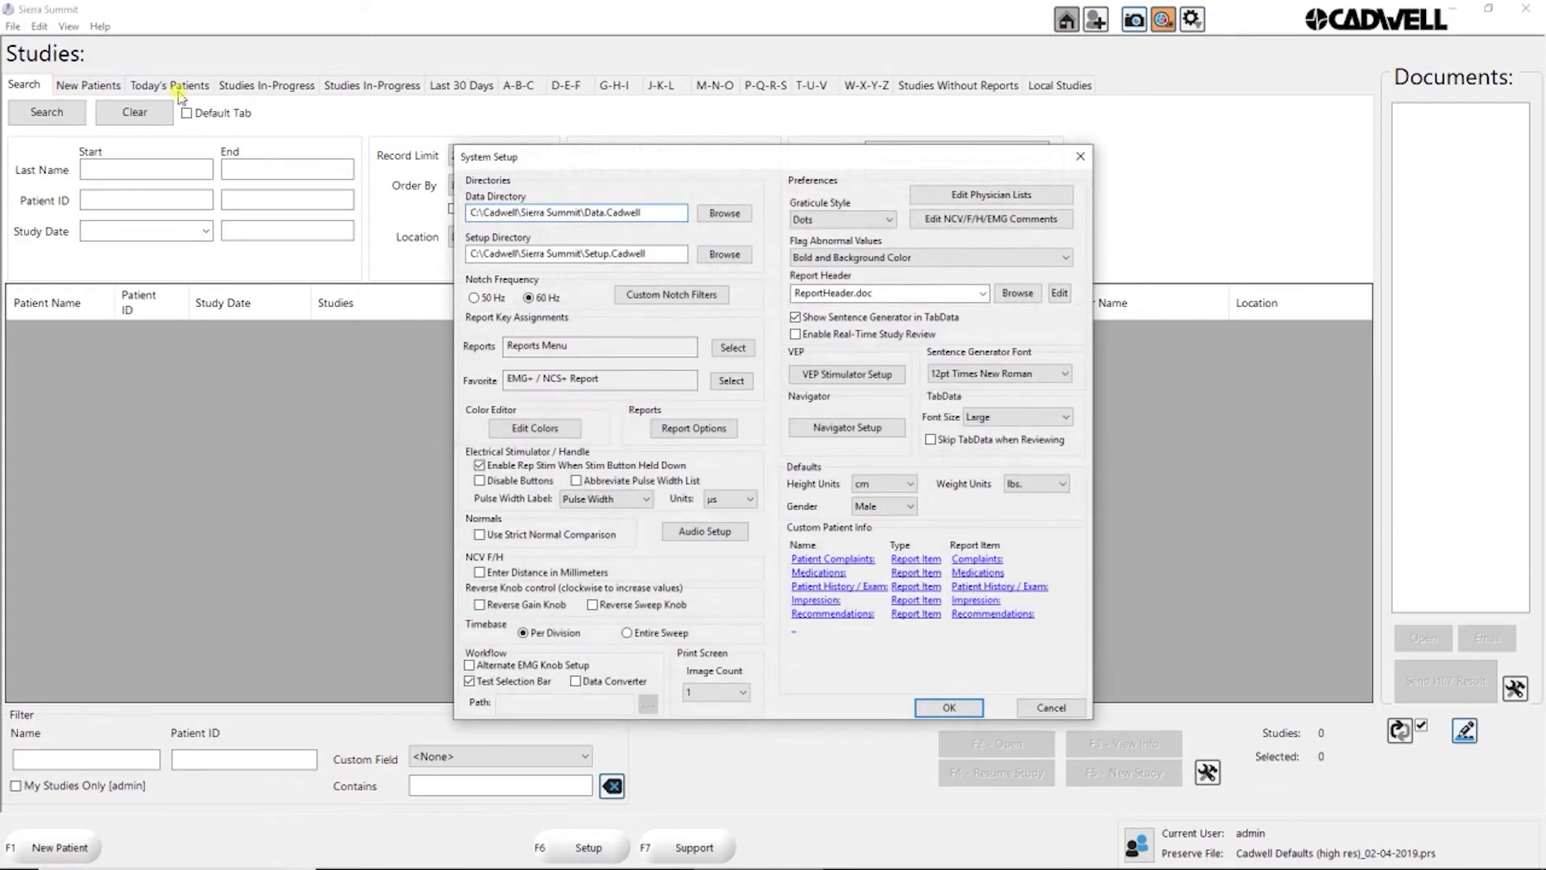
pyautogui.click(797, 334)
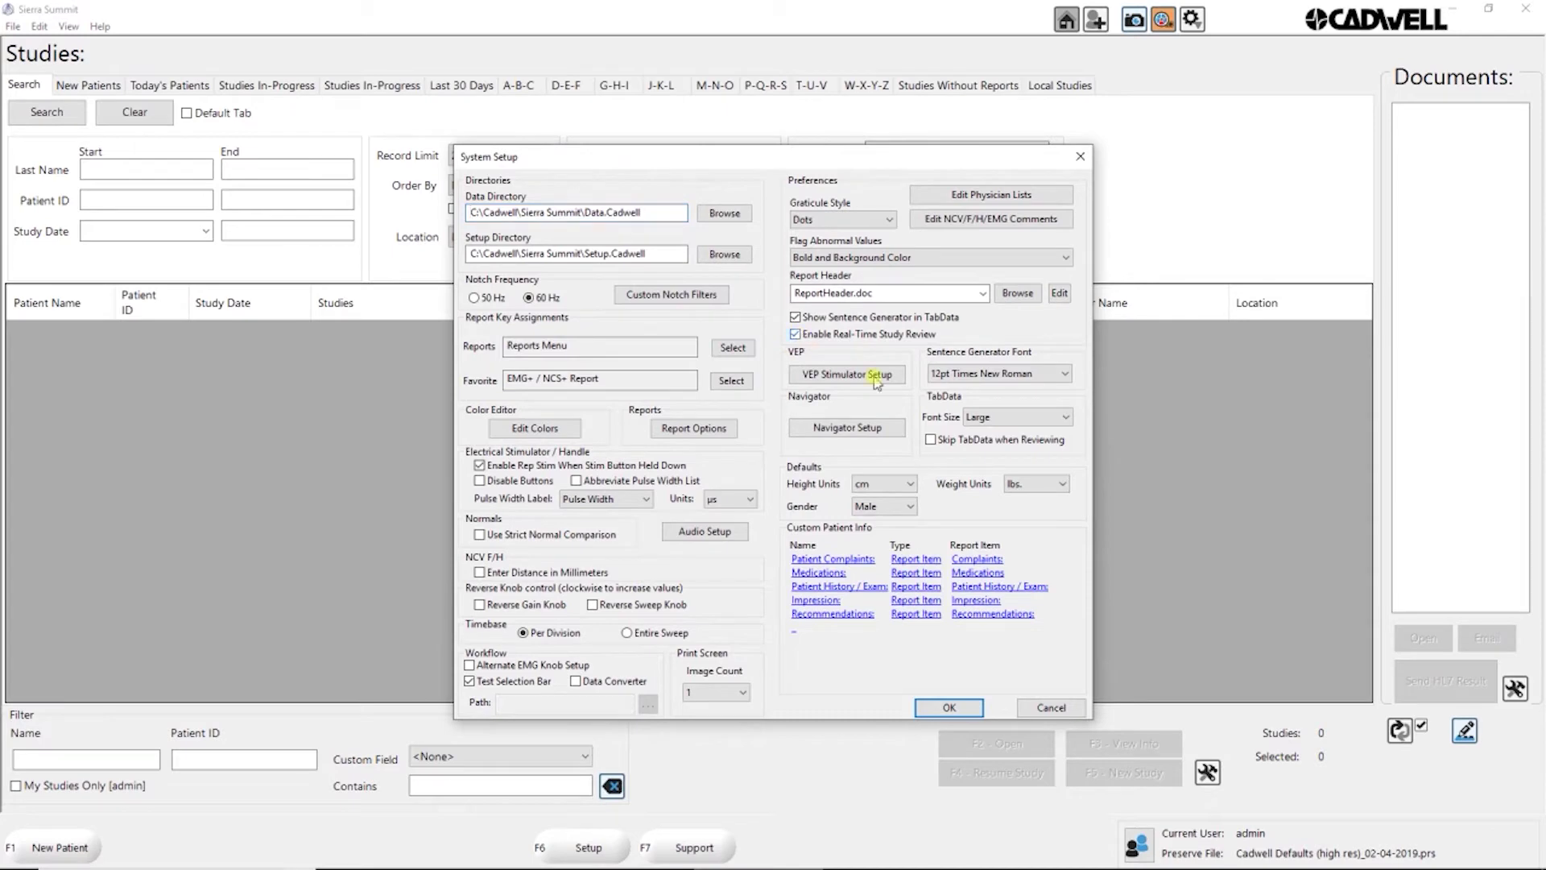
pyautogui.click(948, 706)
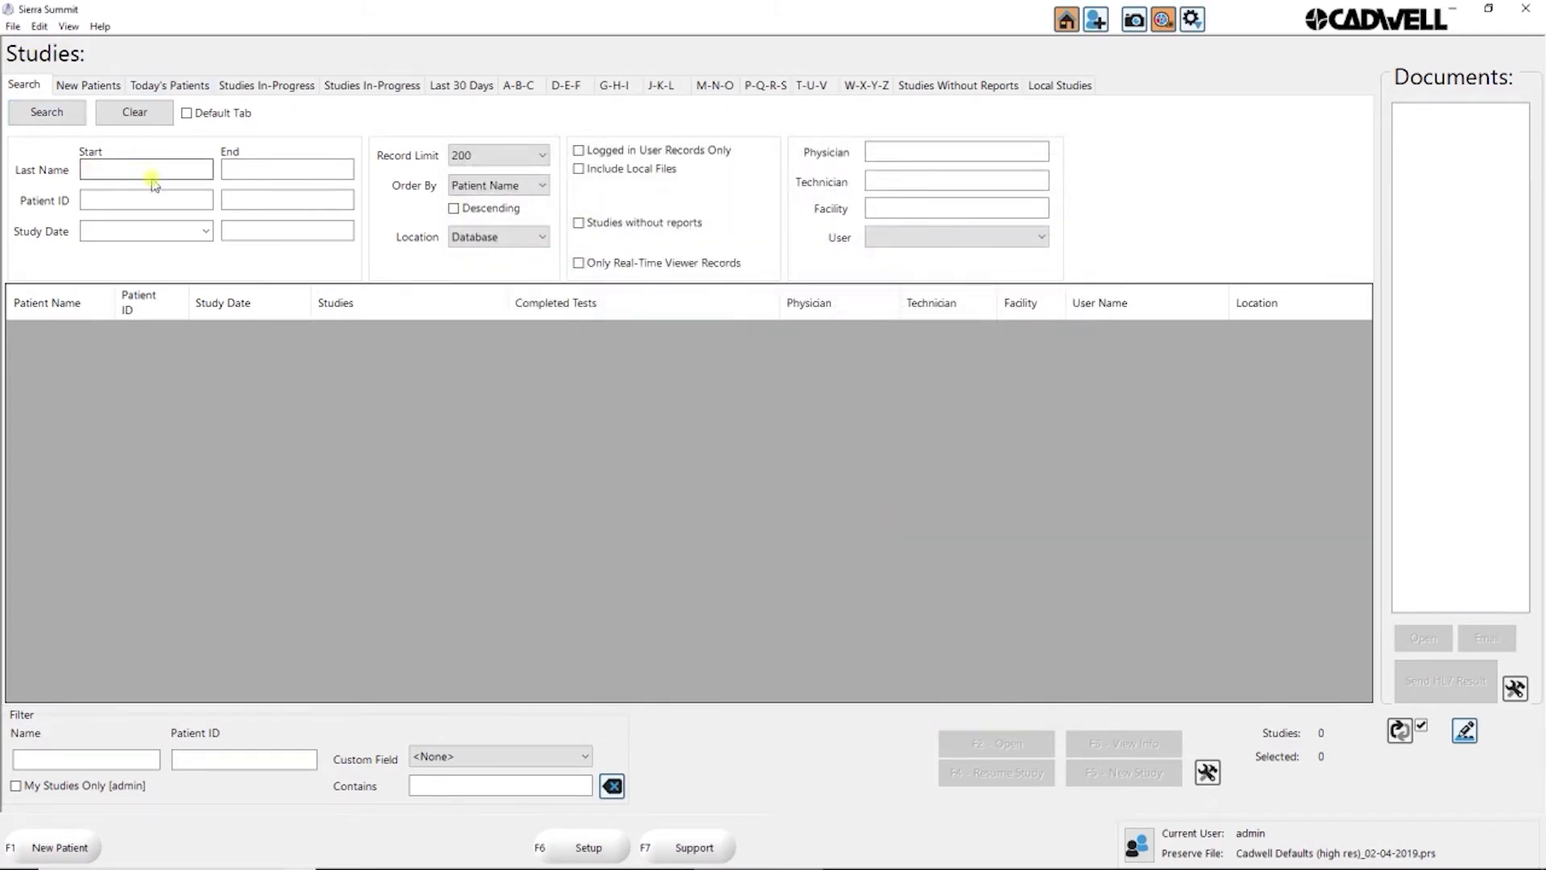
# View the Studies In-Progress tab, then Today's Patients with its 2/5/2019 EMG+ study
pyautogui.click(269, 84)
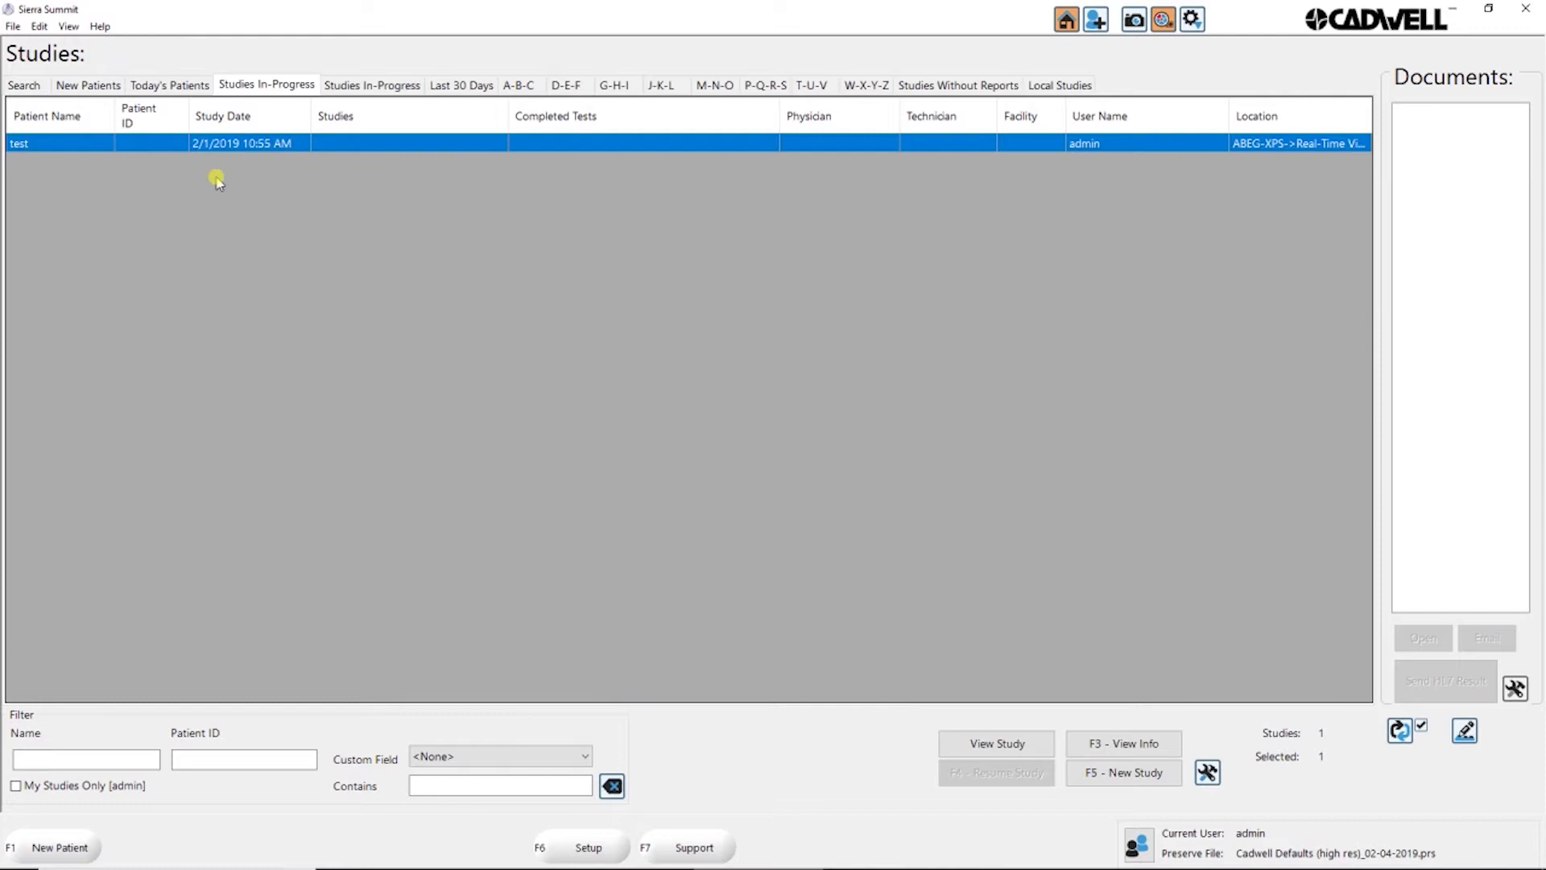
pyautogui.click(199, 87)
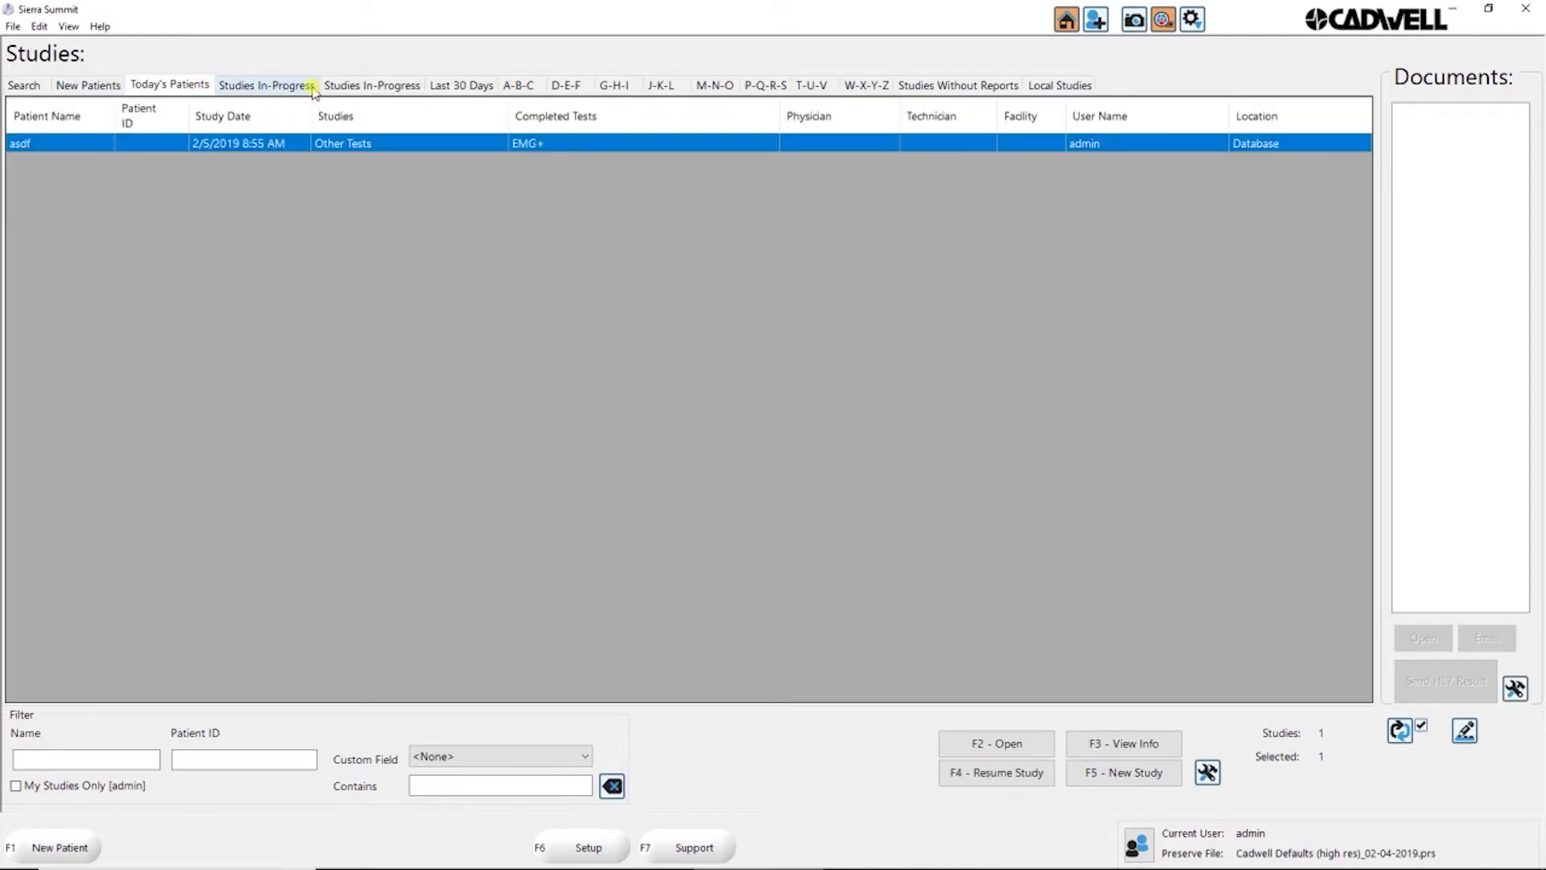
# Switch to the patient list layout and list the last 30 days' patients
pyautogui.click(68, 26)
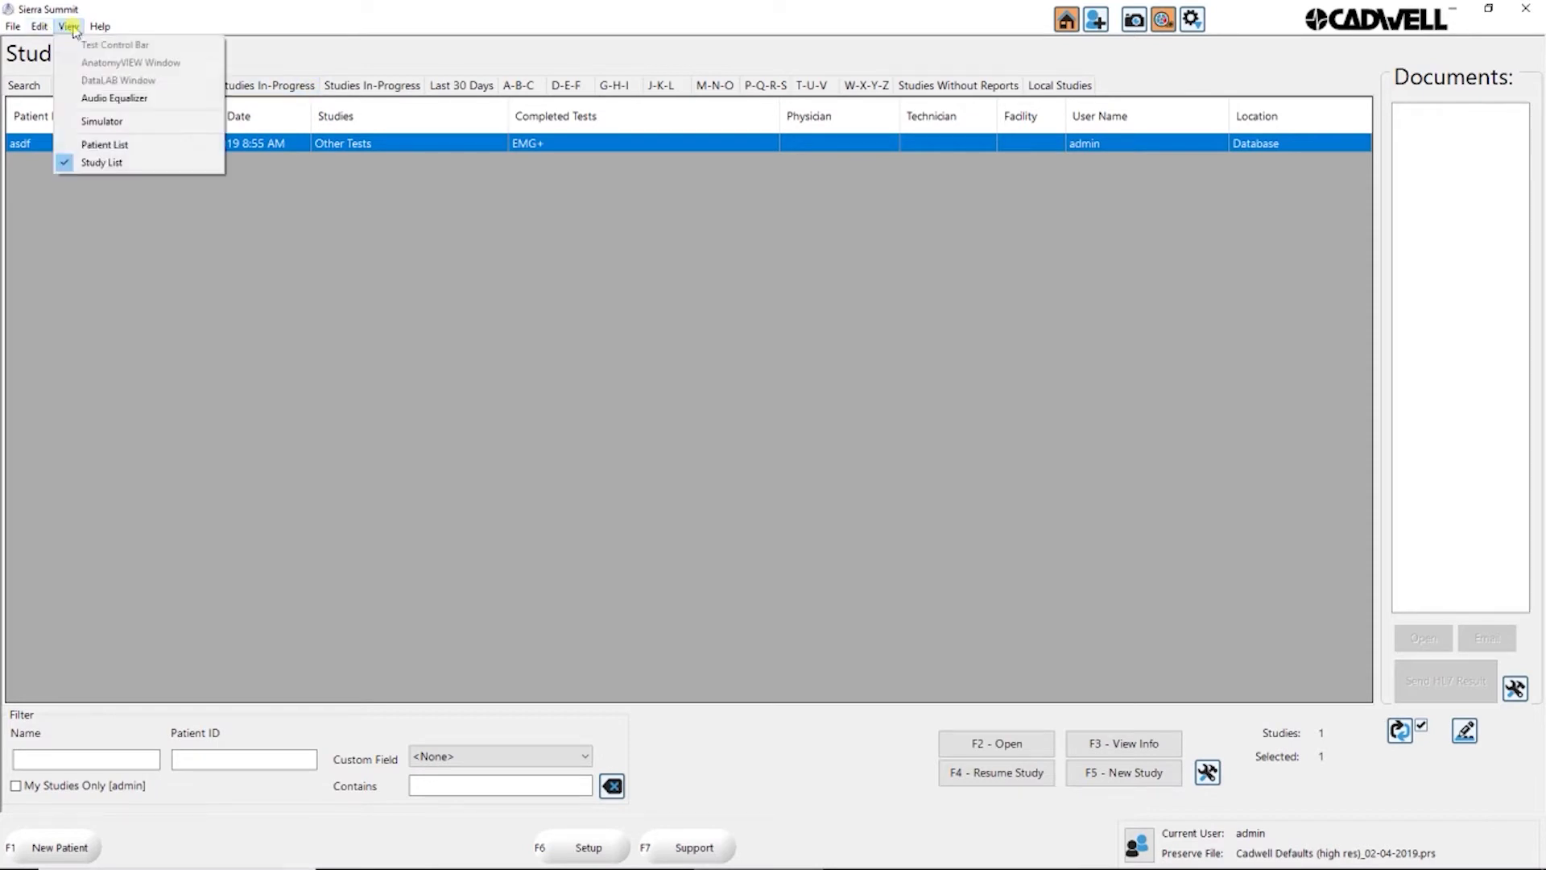
pyautogui.click(103, 145)
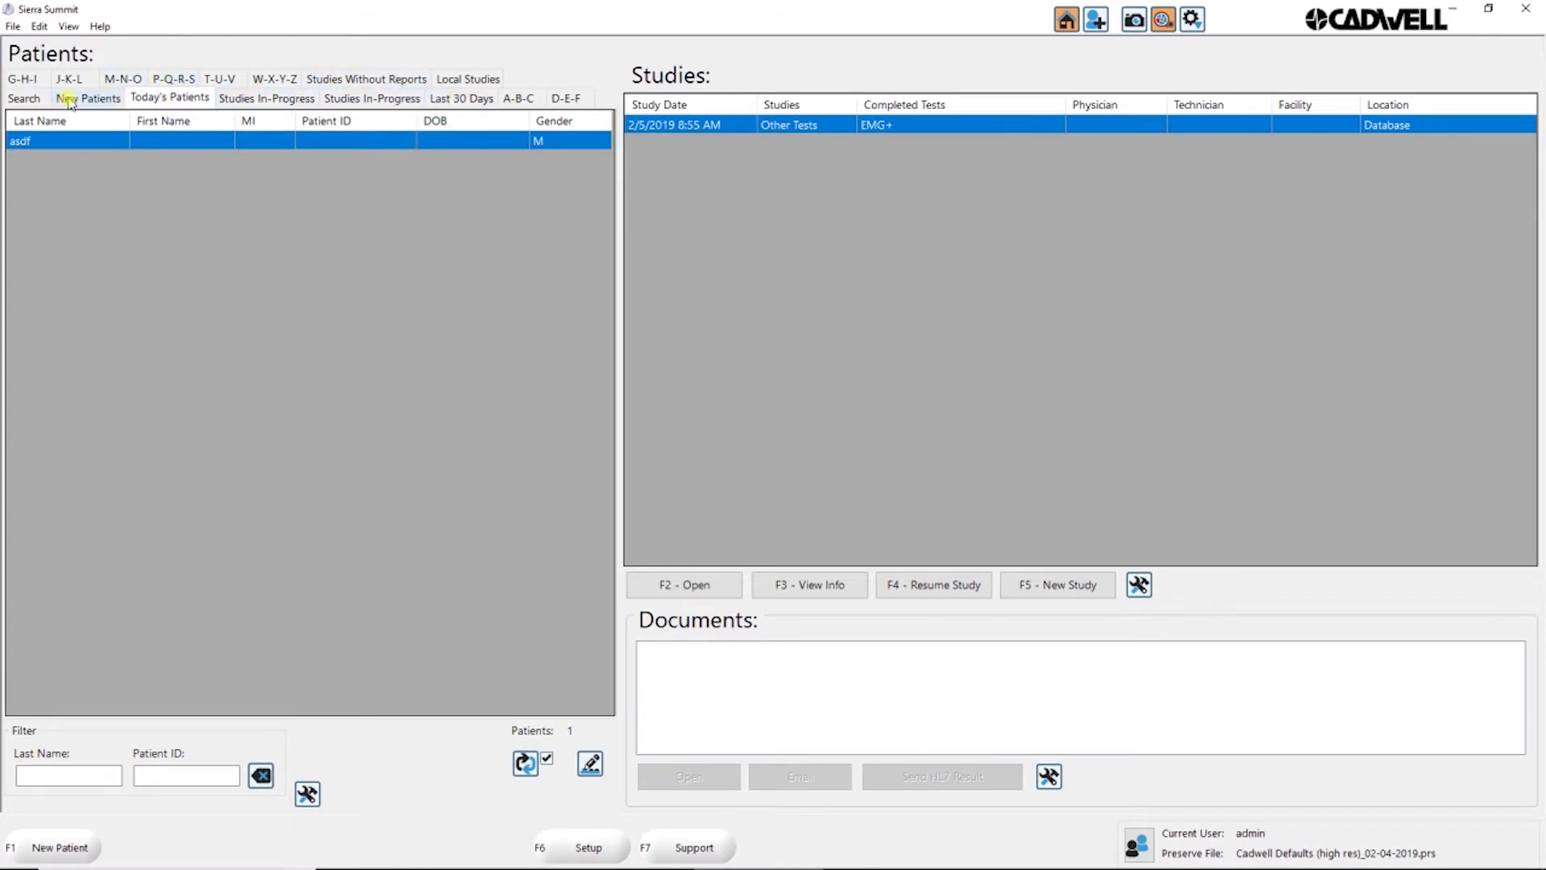
pyautogui.click(463, 101)
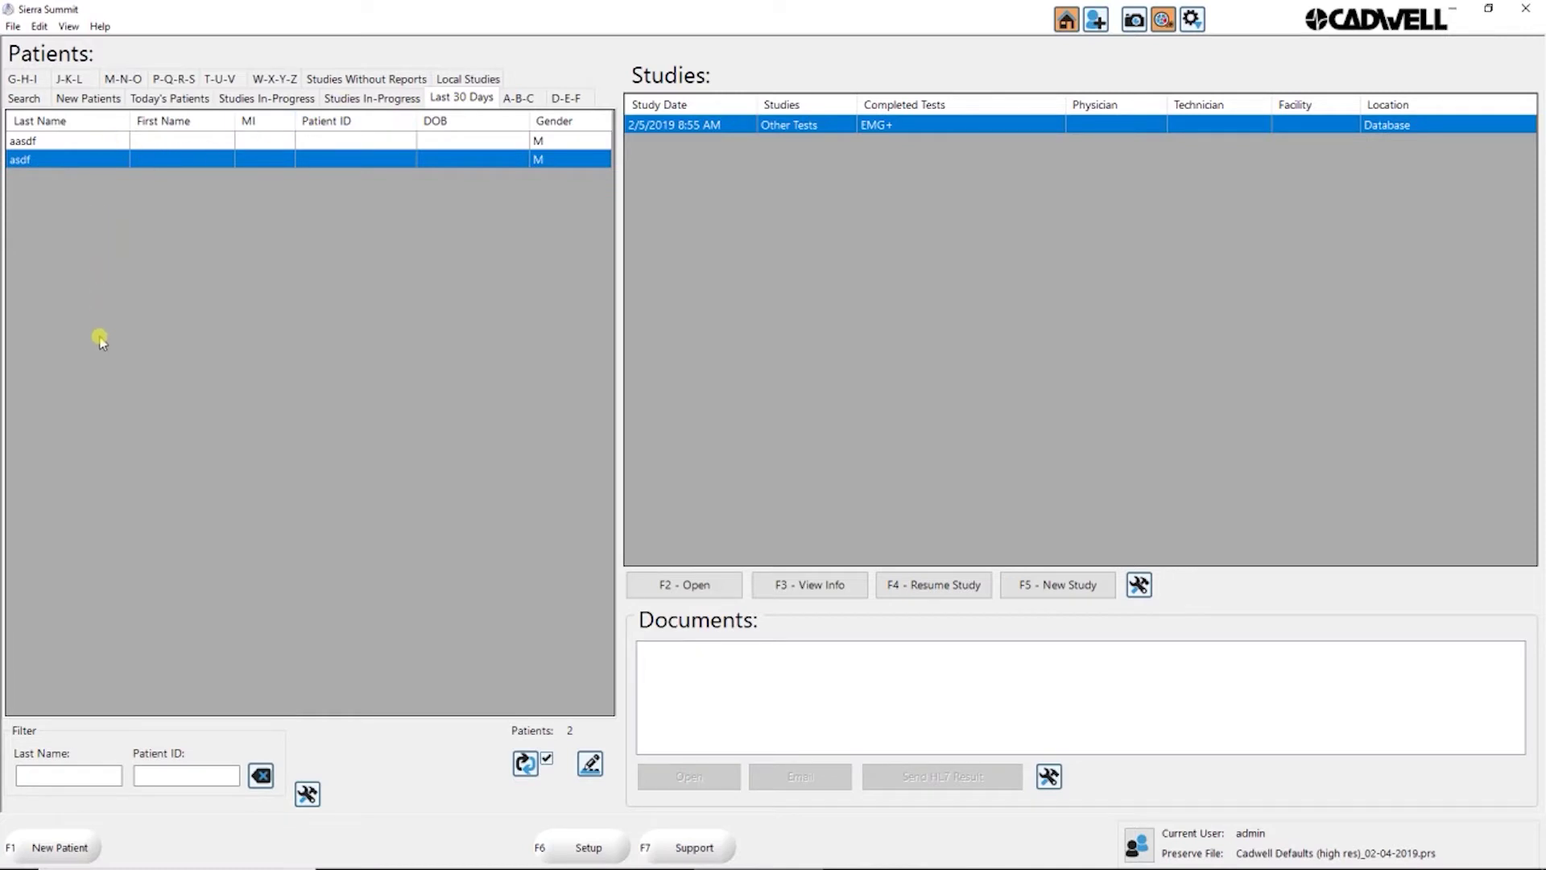
pyautogui.click(88, 143)
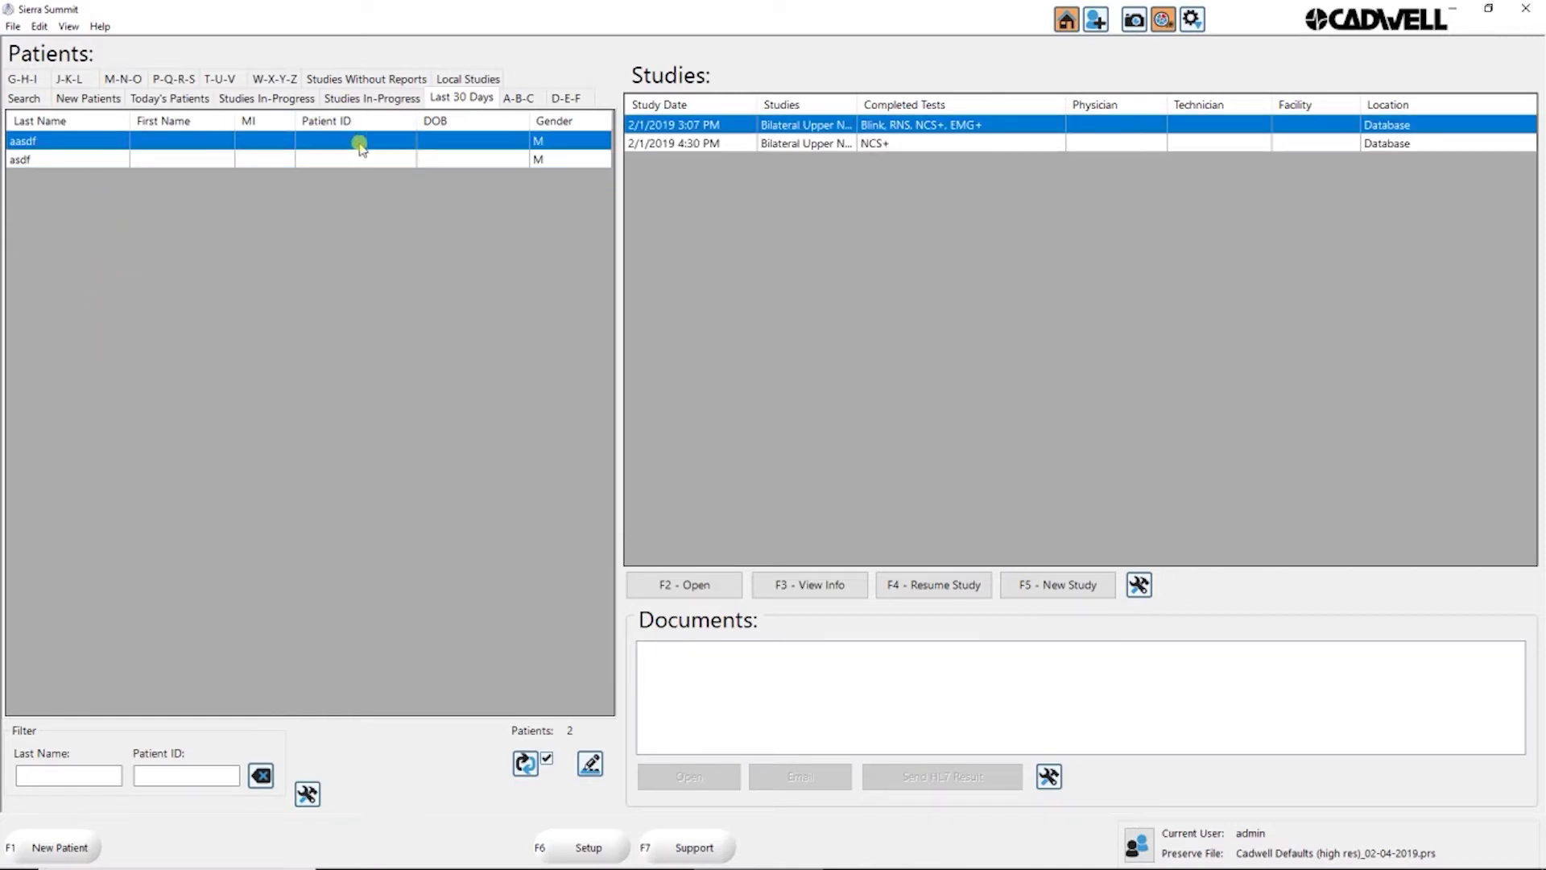
pyautogui.click(459, 98)
# Browse both patients, then select the first patient's 2/1/2019 Bilateral Upper NCS study
pyautogui.click(64, 159)
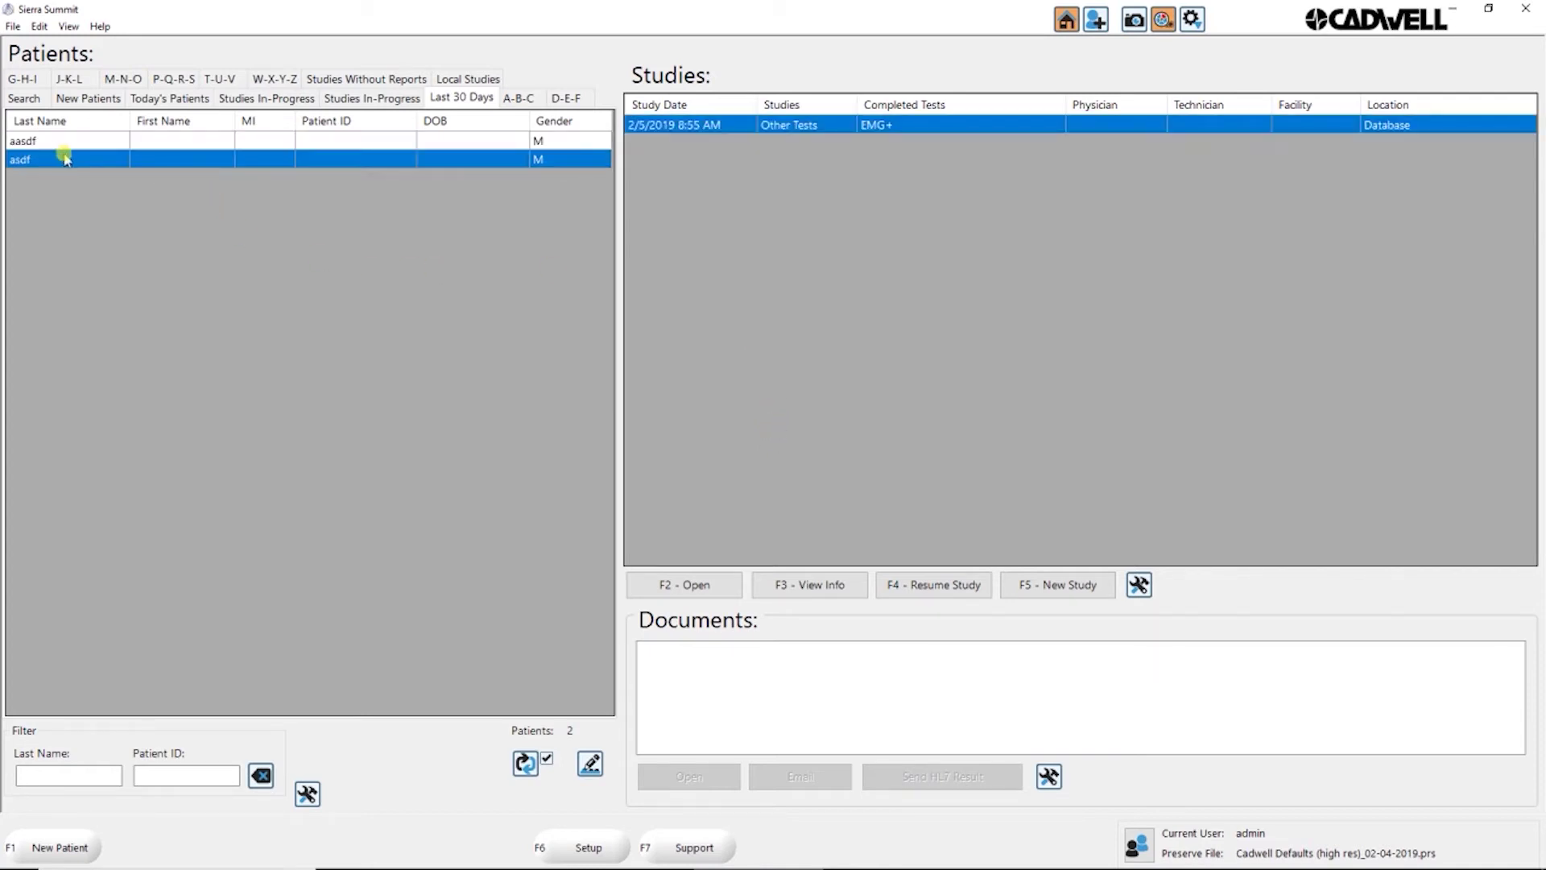
pyautogui.click(70, 141)
pyautogui.click(66, 158)
pyautogui.click(112, 142)
pyautogui.click(455, 100)
pyautogui.click(79, 143)
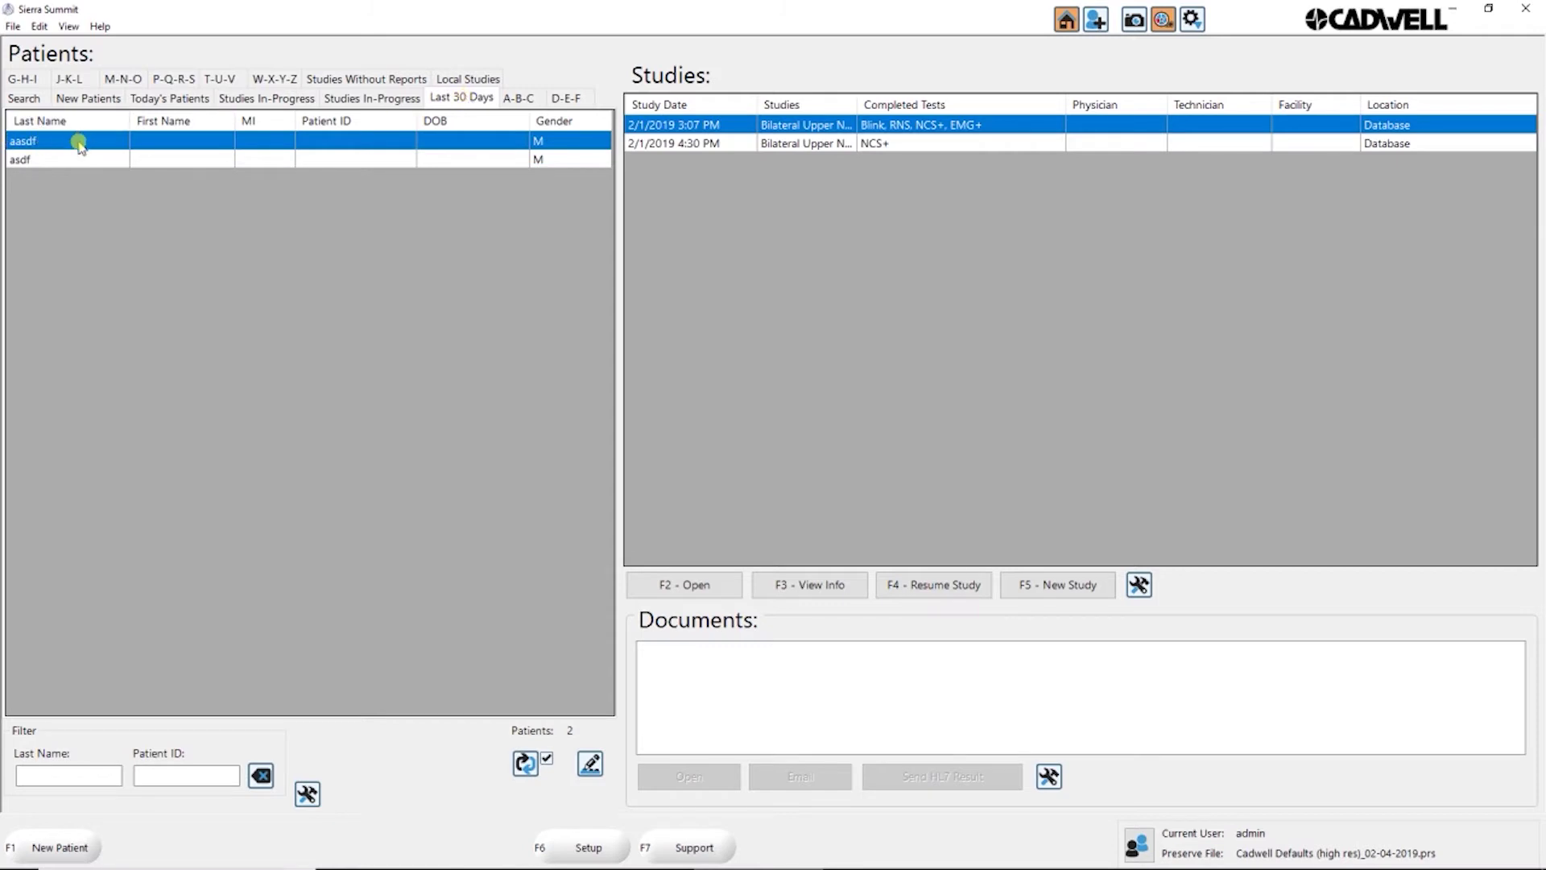
pyautogui.click(762, 127)
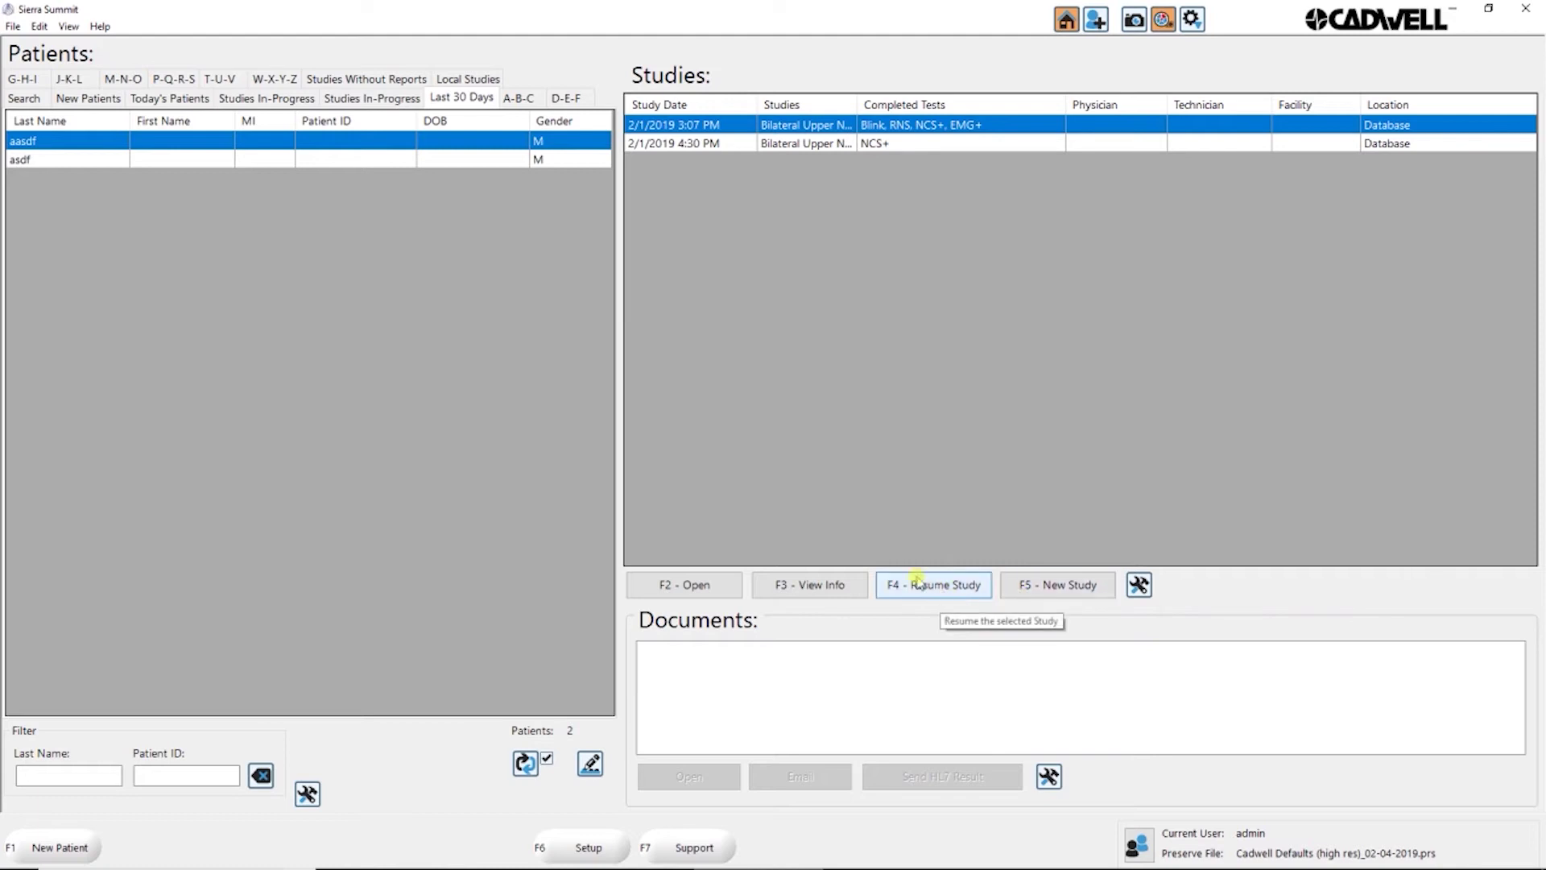
# Select both 2/1/2019 studies of the first patient and delete them, confirming with Yes
pyautogui.click(1139, 586)
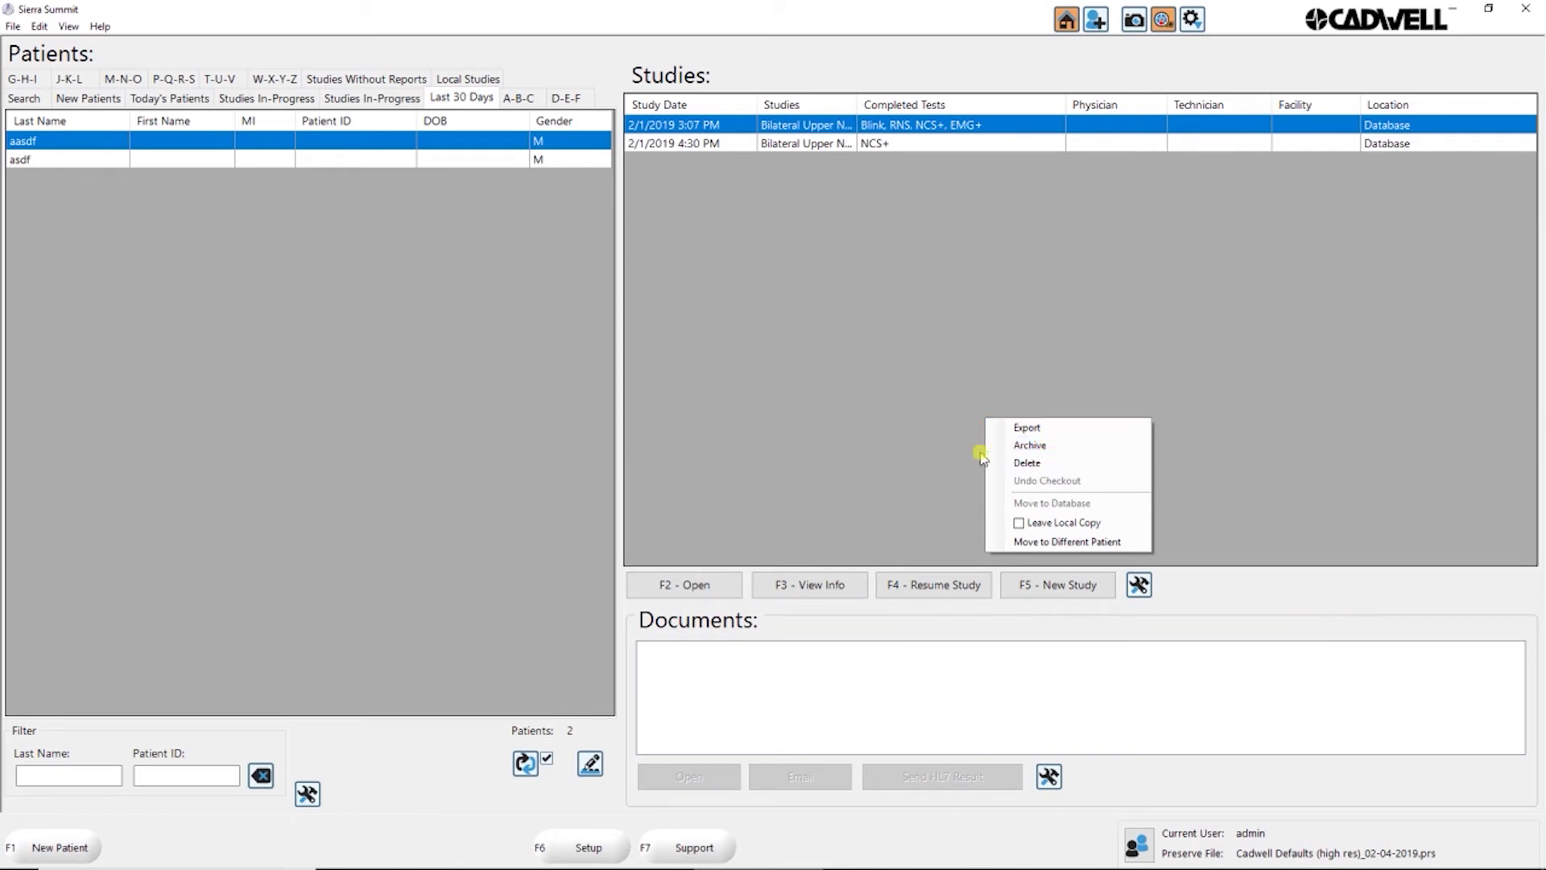
pyautogui.click(917, 448)
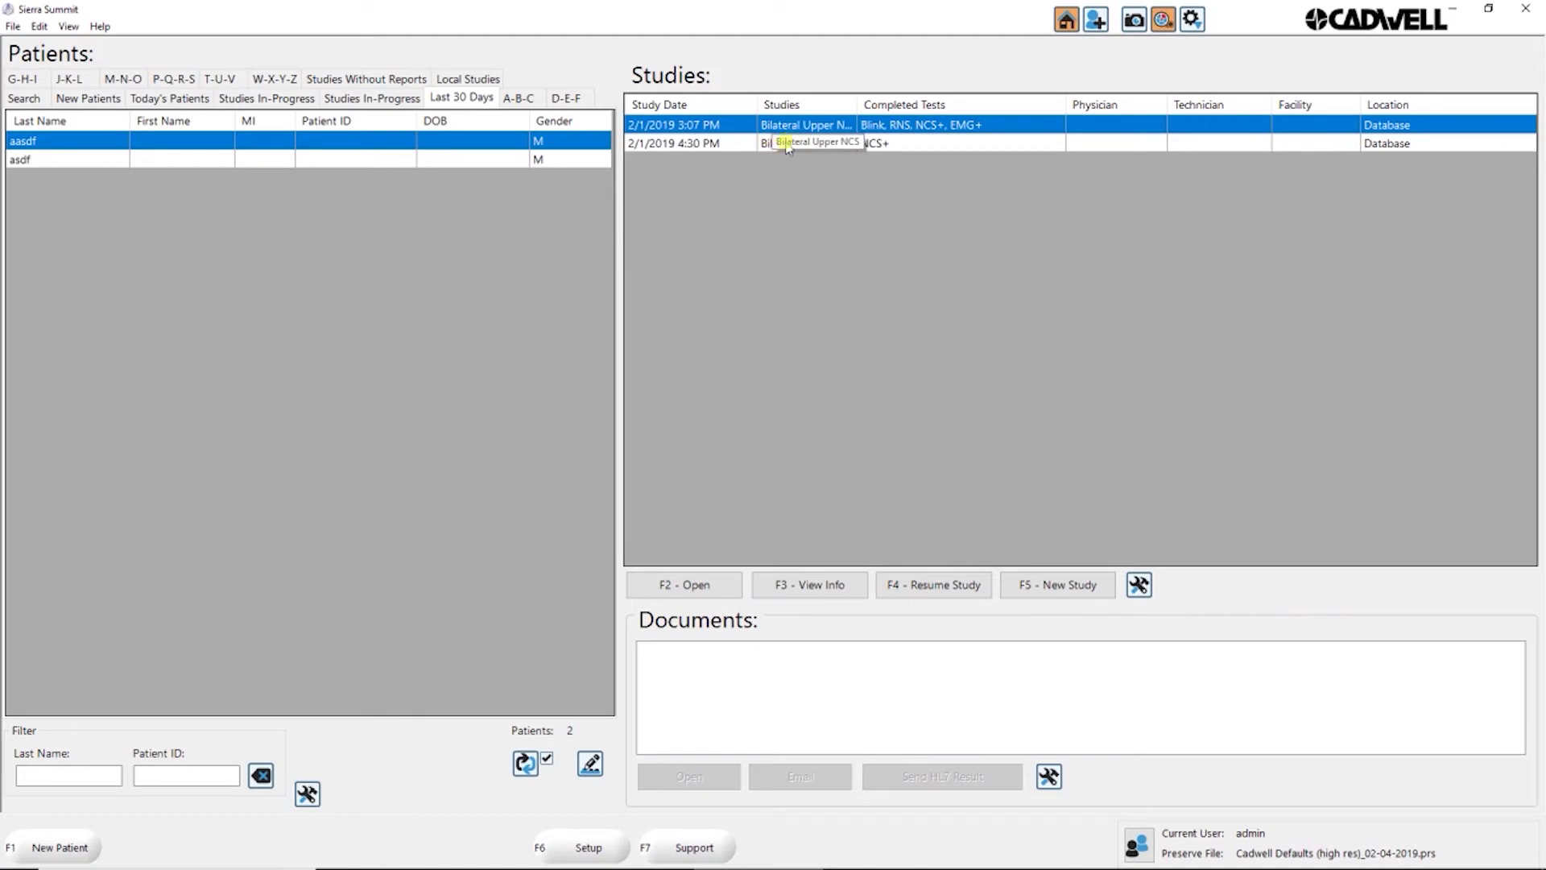
pyautogui.keyDown('shift'); pyautogui.click(737, 145); pyautogui.keyUp('shift')
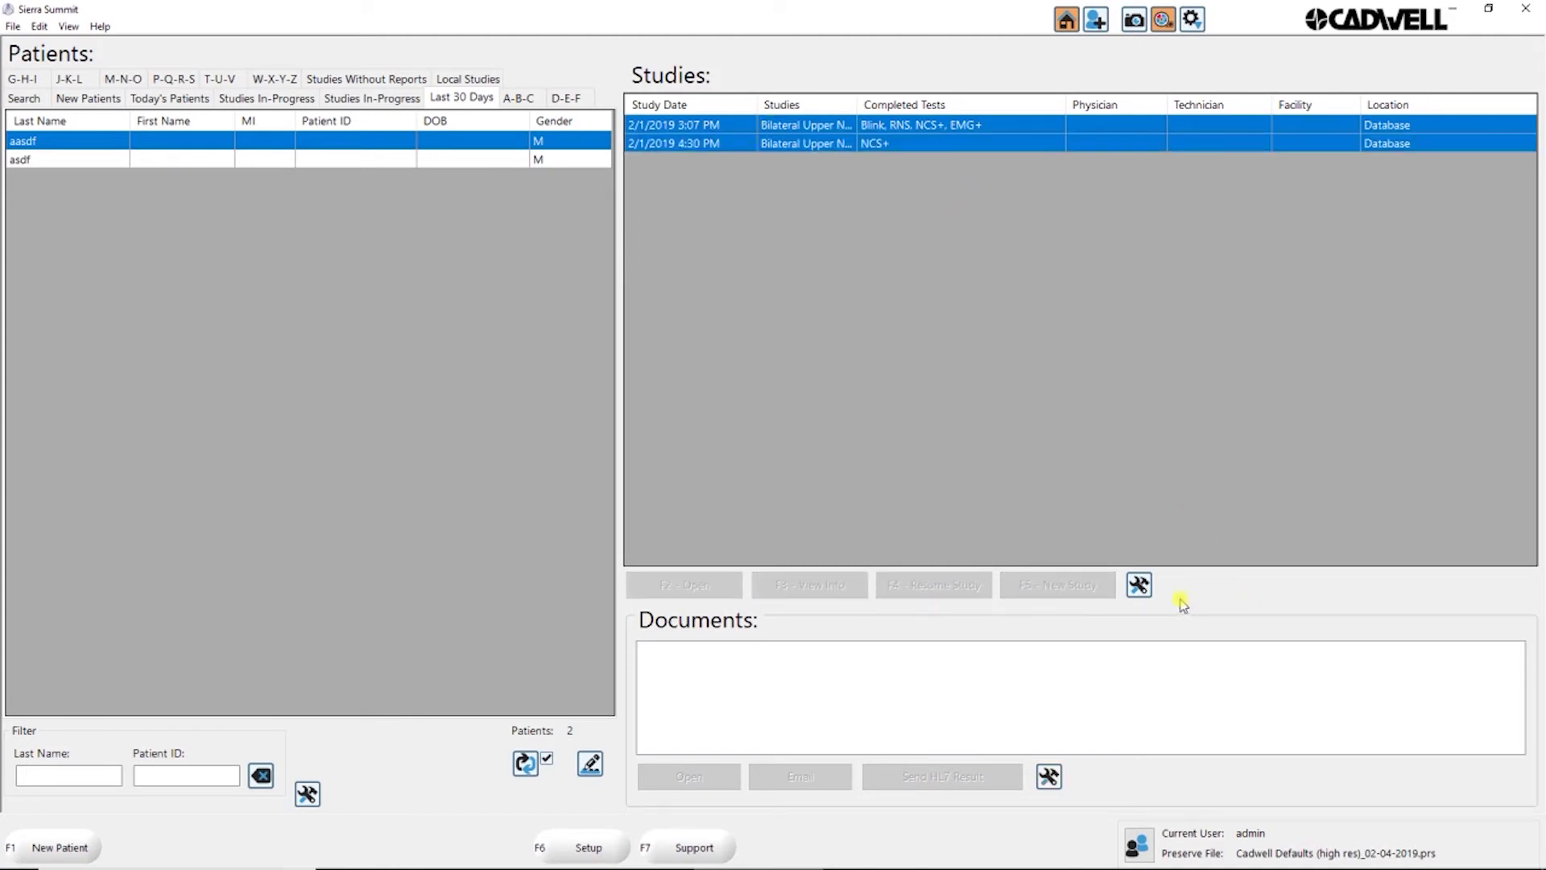
pyautogui.click(1139, 585)
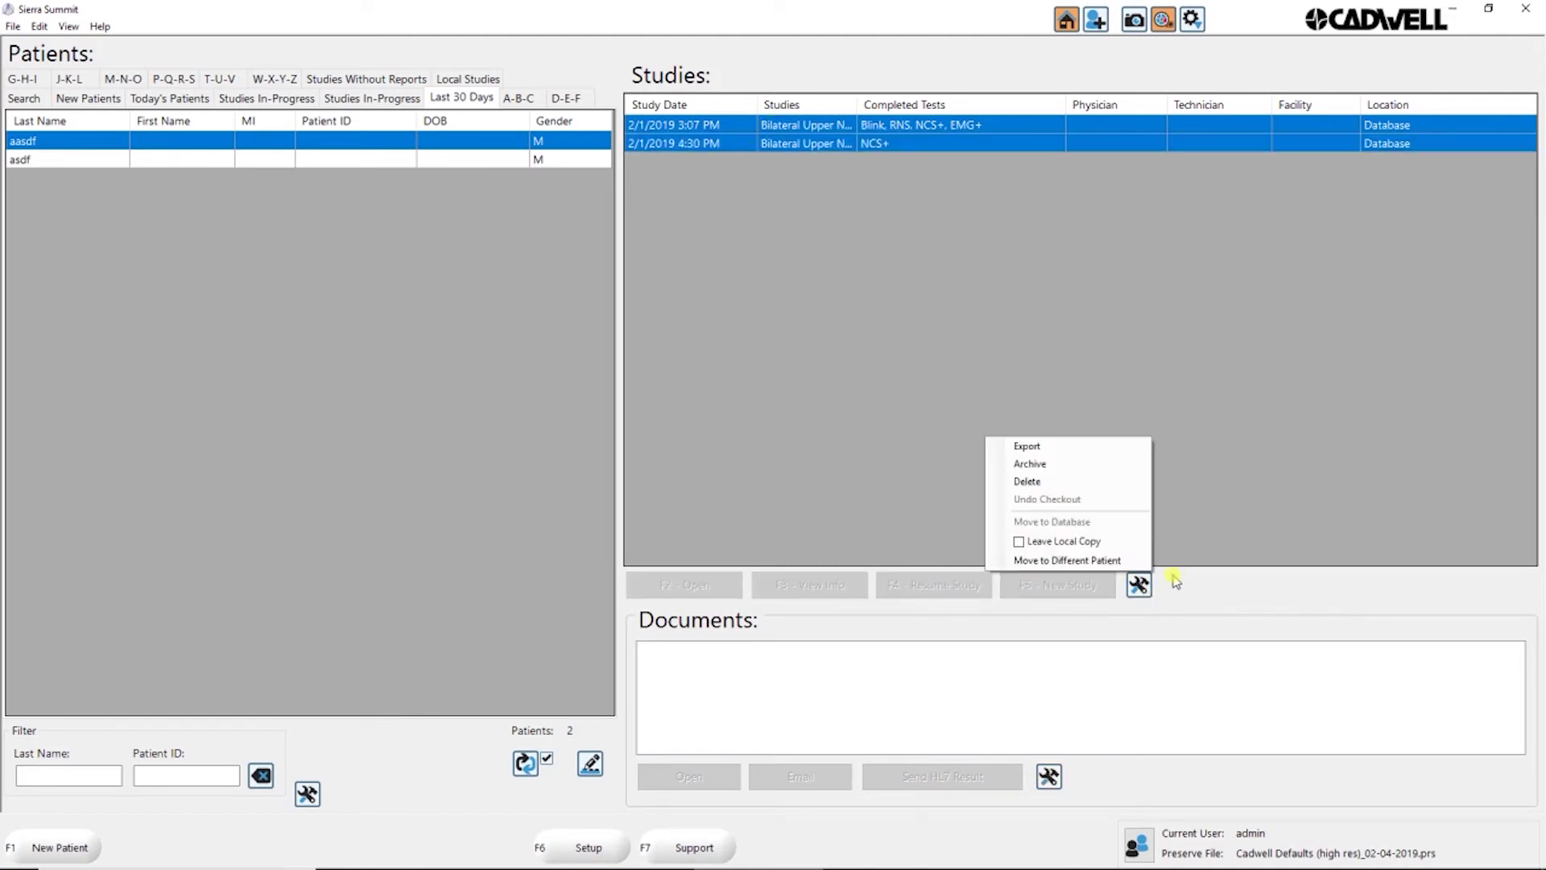
pyautogui.click(1020, 484)
pyautogui.click(794, 473)
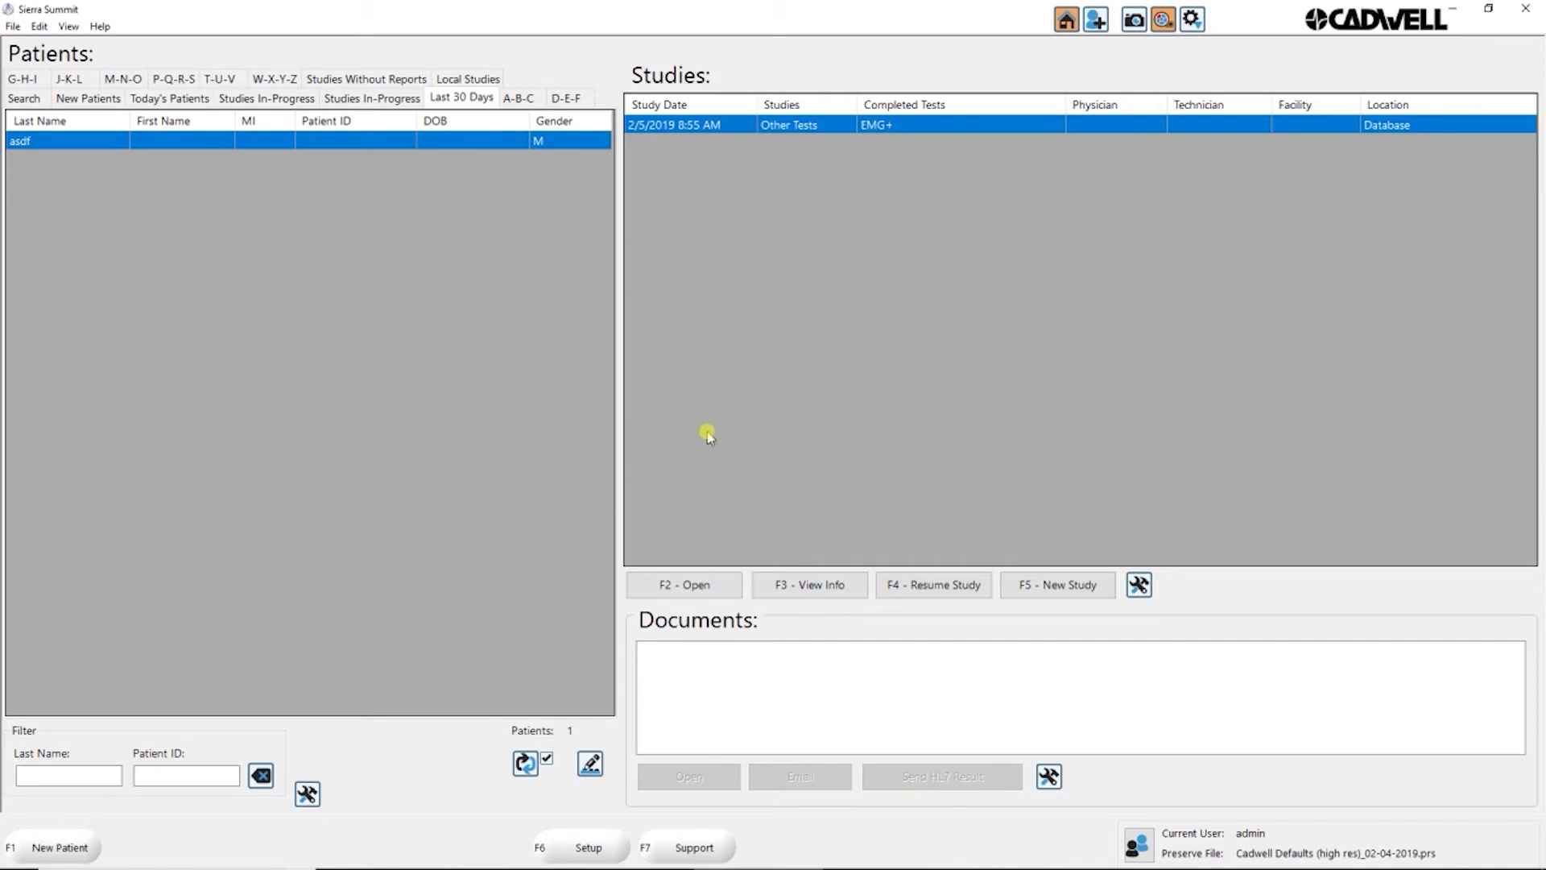
# Return to the study list layout, where Last 30 Days shows one 2/5/2019 EMG+ study
pyautogui.click(49, 771)
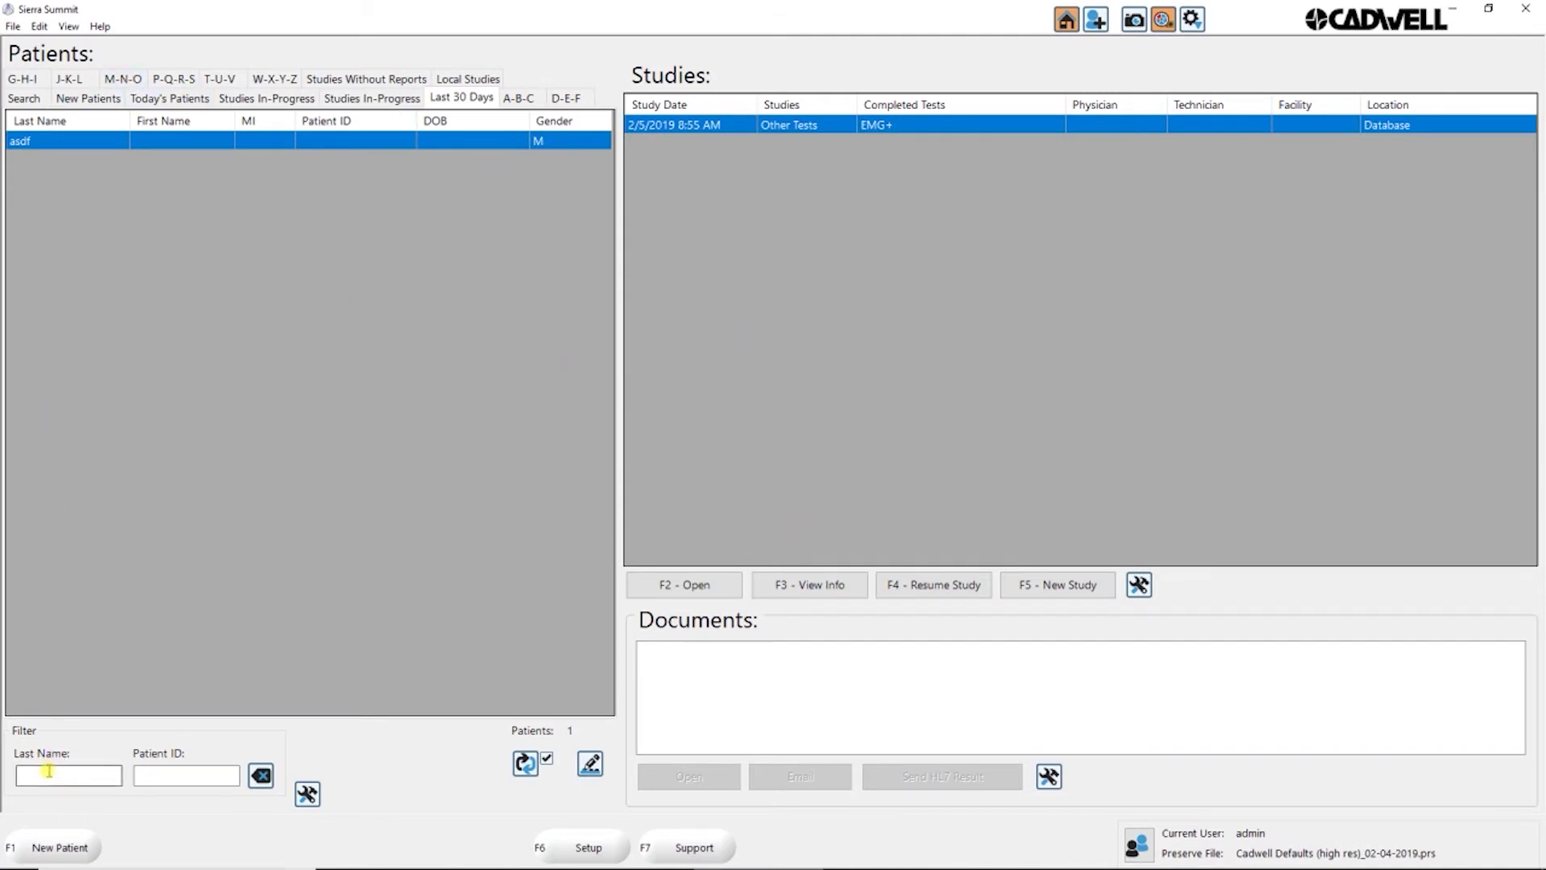
pyautogui.click(152, 780)
pyautogui.click(117, 778)
pyautogui.click(68, 26)
pyautogui.click(101, 164)
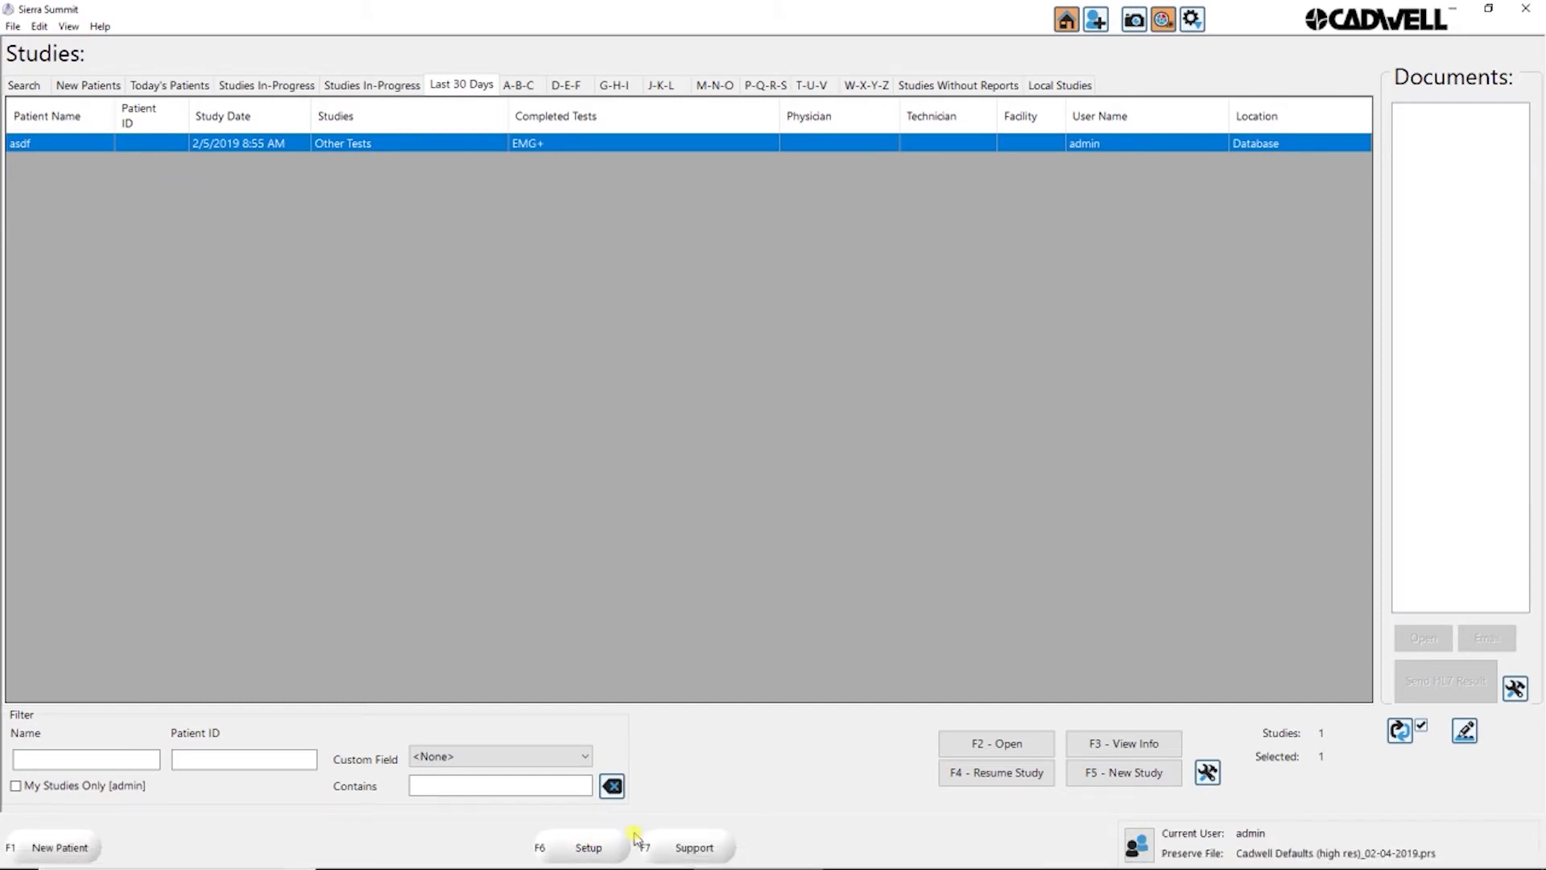
# Look over the Setup (F6) page, then show the Support (F7) page with help and updates
pyautogui.click(583, 848)
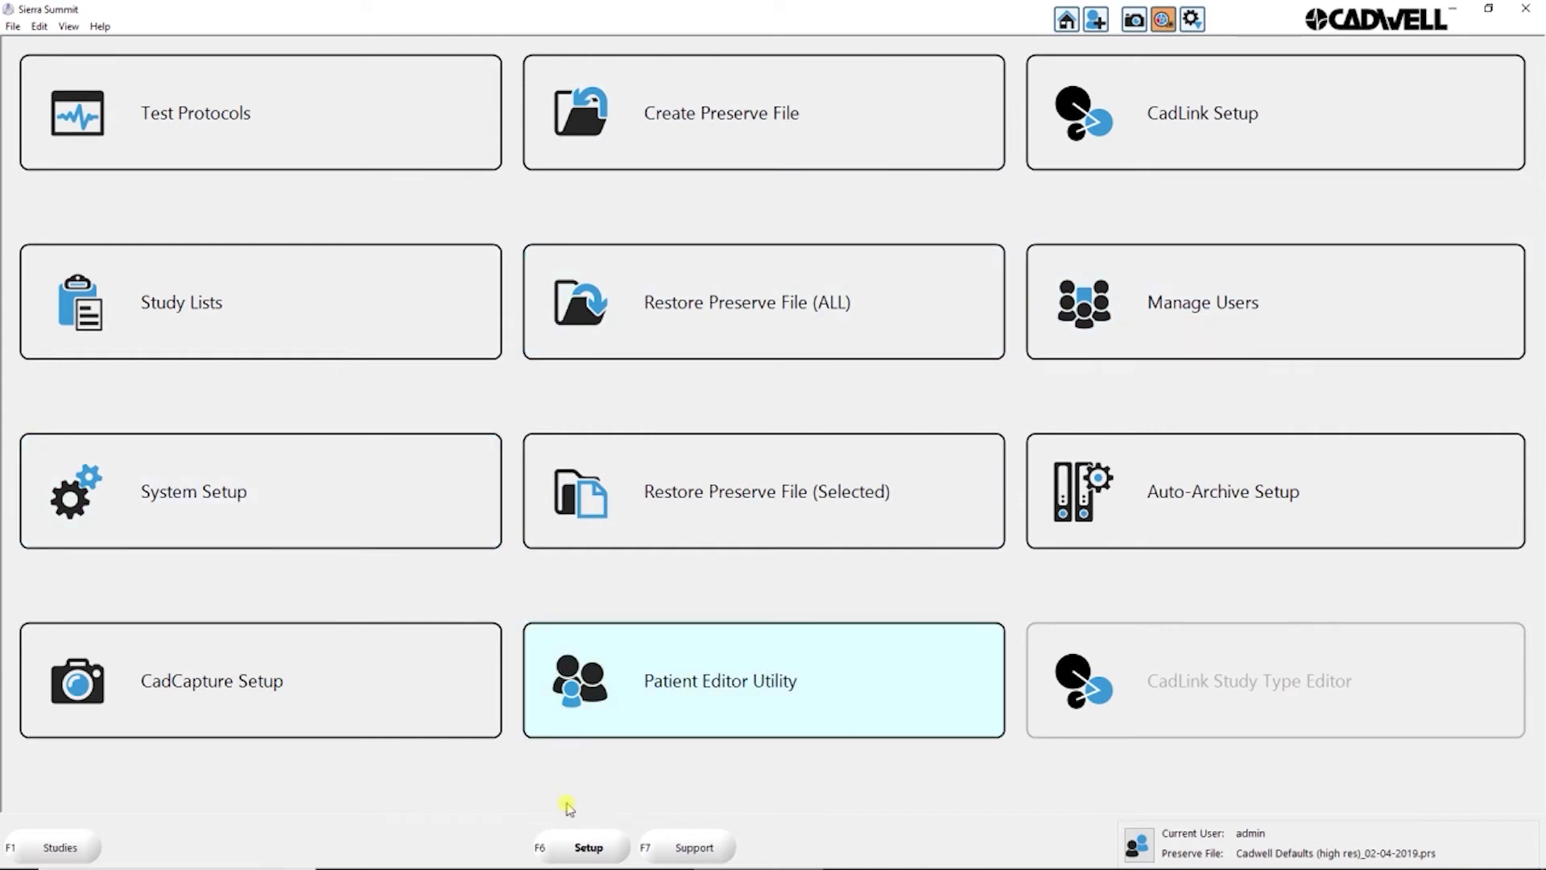
pyautogui.click(698, 847)
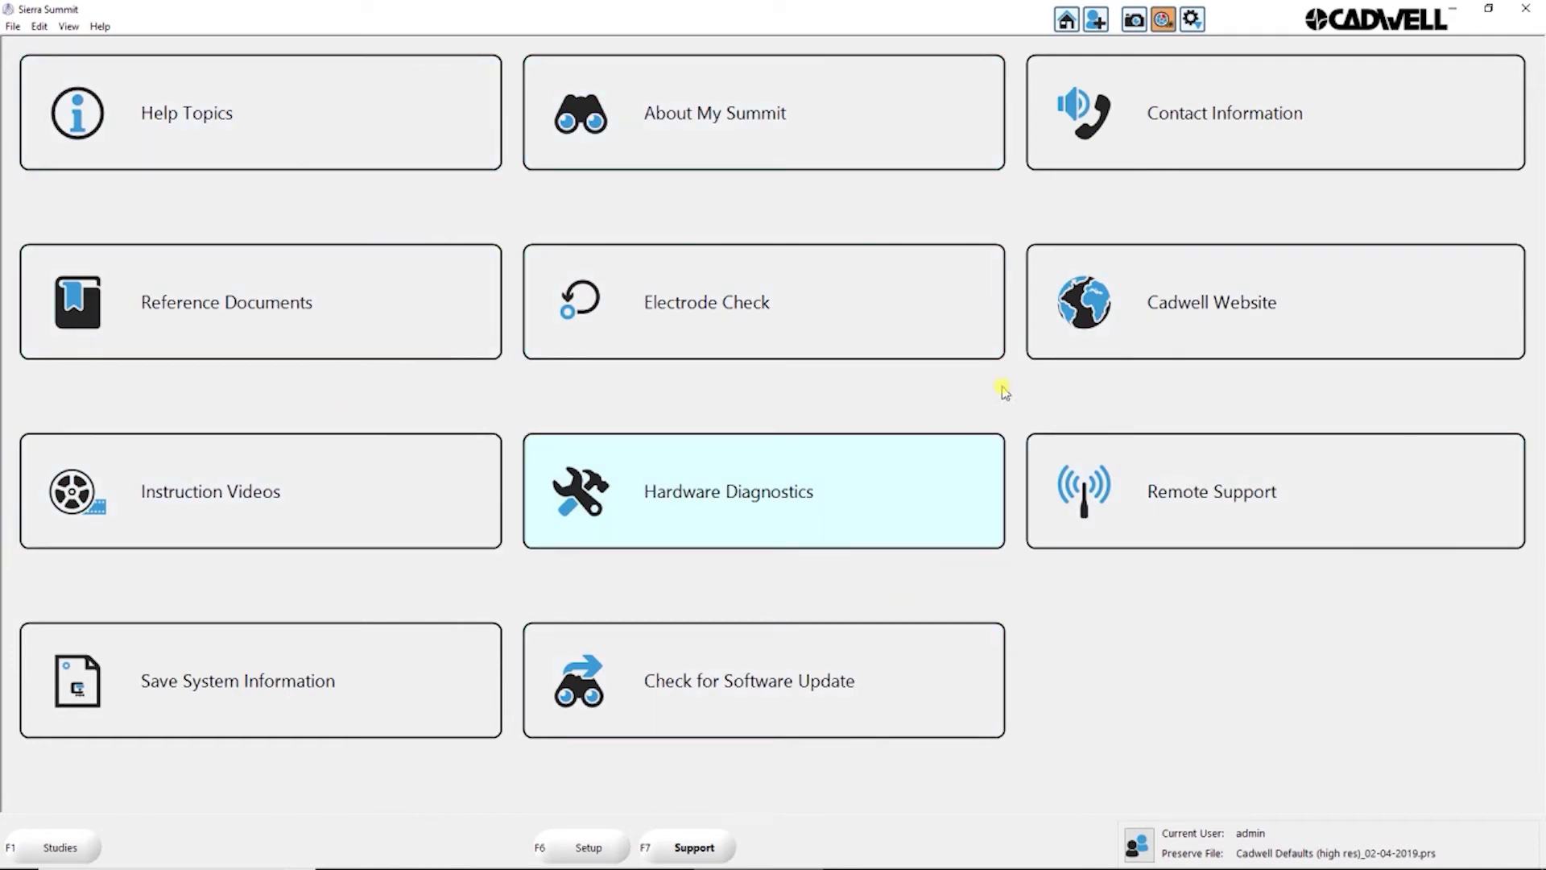
# Go back to the Setup (F6) screen with test protocol, user, archive and CadLink options
pyautogui.click(581, 845)
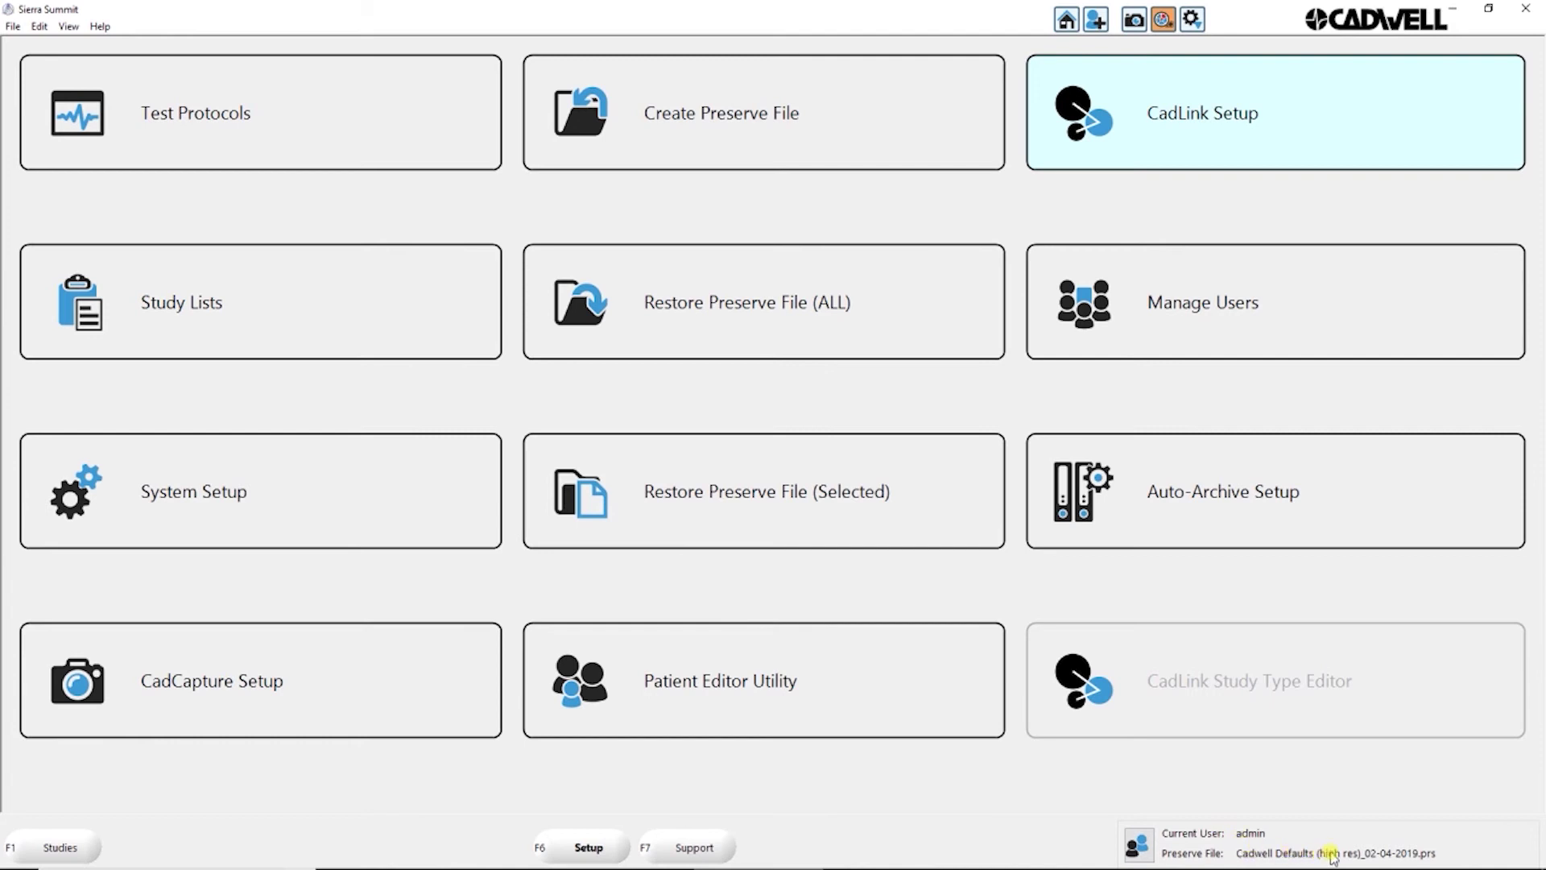
# Start a user switch from the Current User icon, raising the CadLink Preserve file update prompt
pyautogui.click(1136, 842)
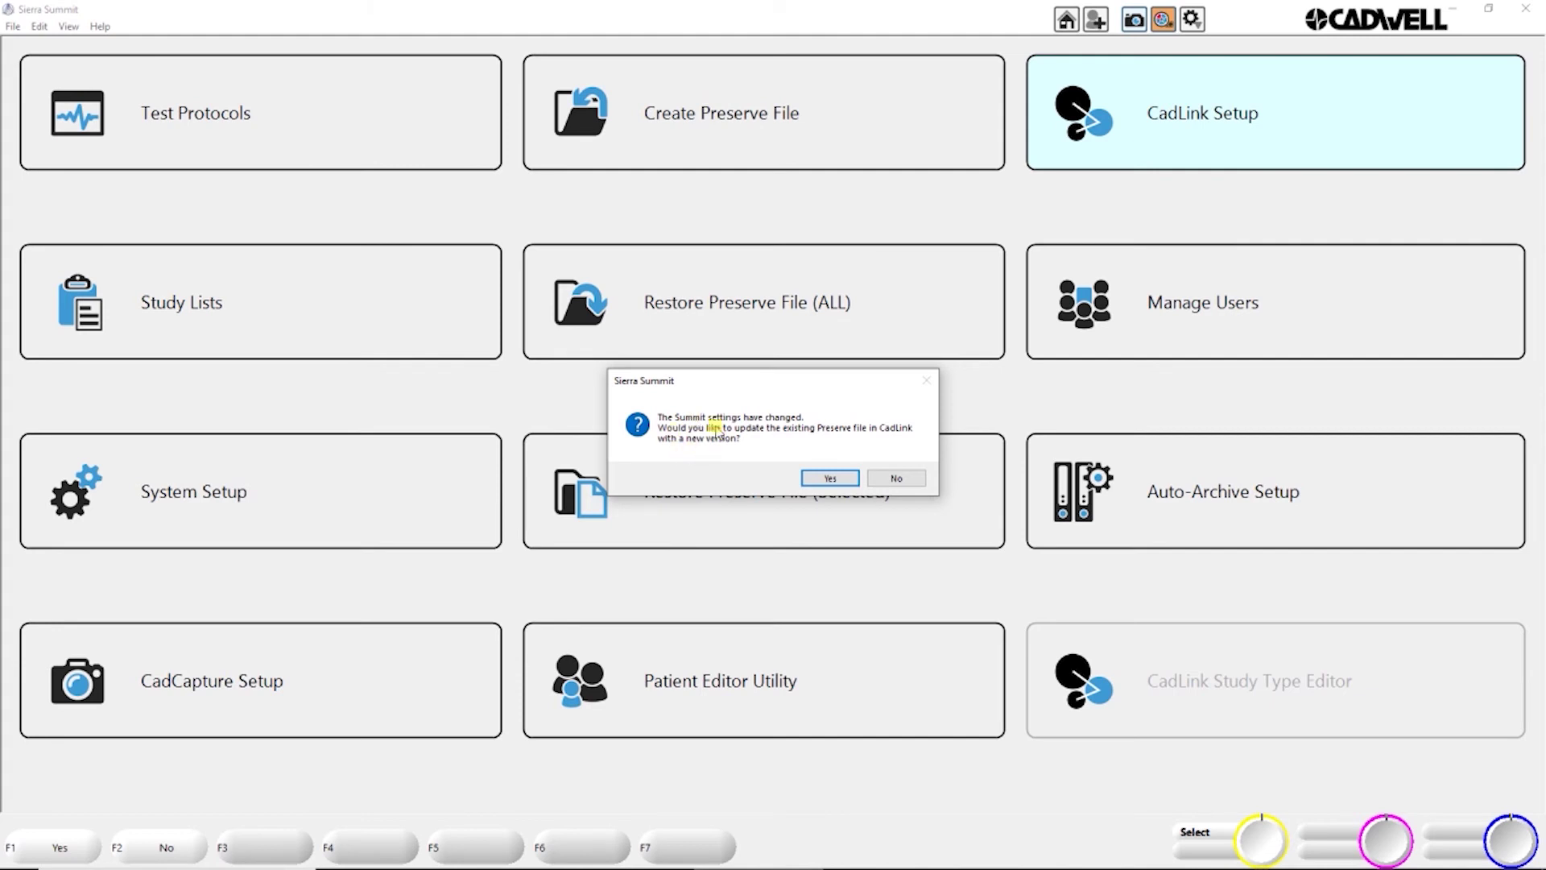
# Skip the CadLink update, log back in, and load Cadwell Defaults (high res)_02-04-2019.prs
pyautogui.click(905, 481)
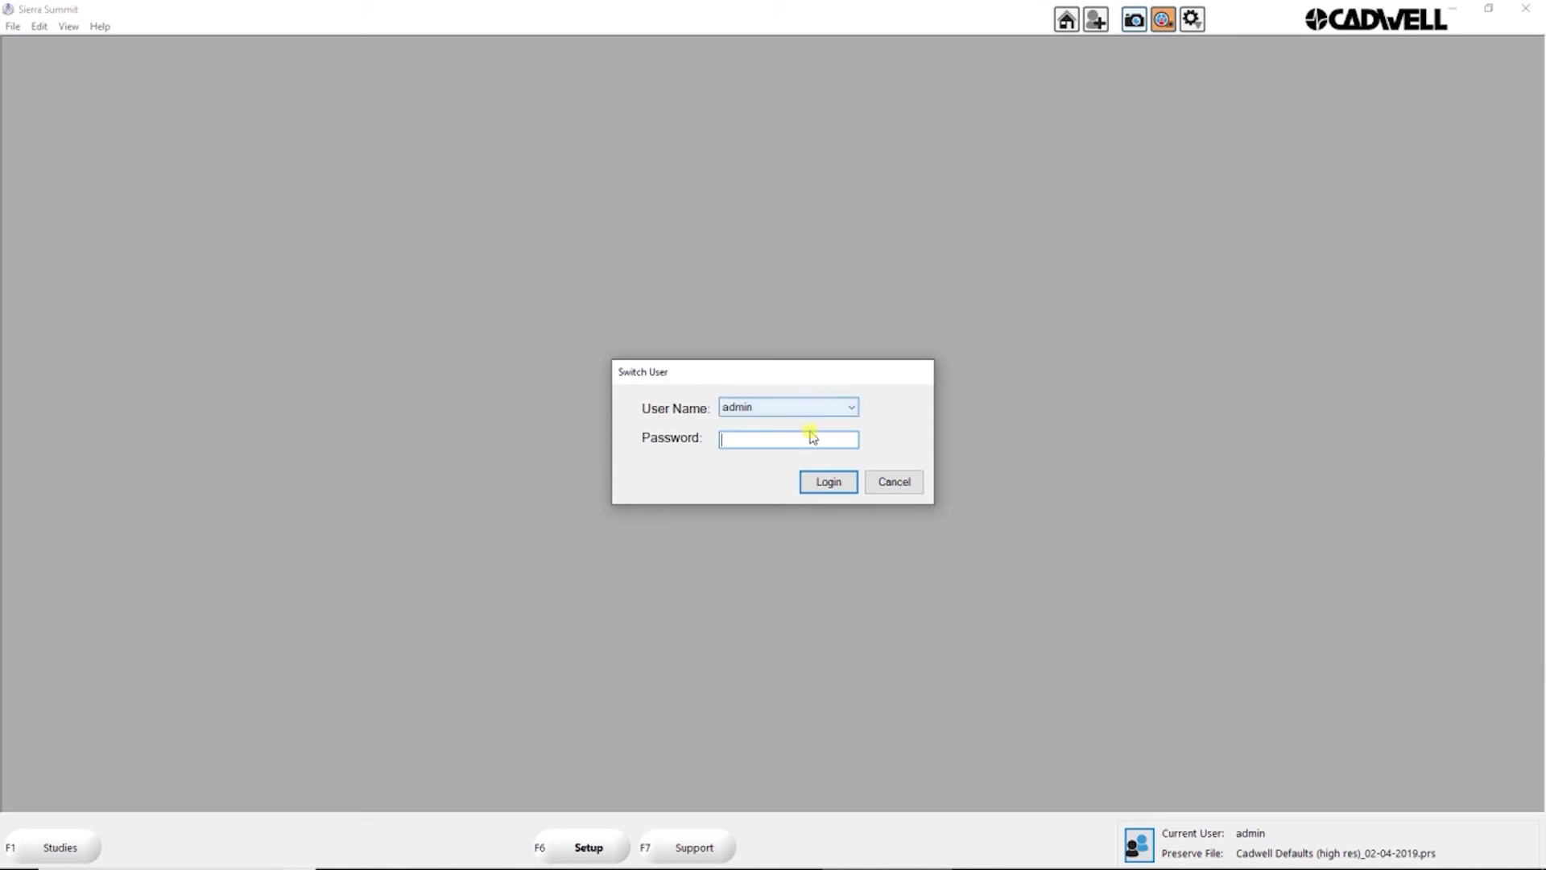
pyautogui.press('Return')
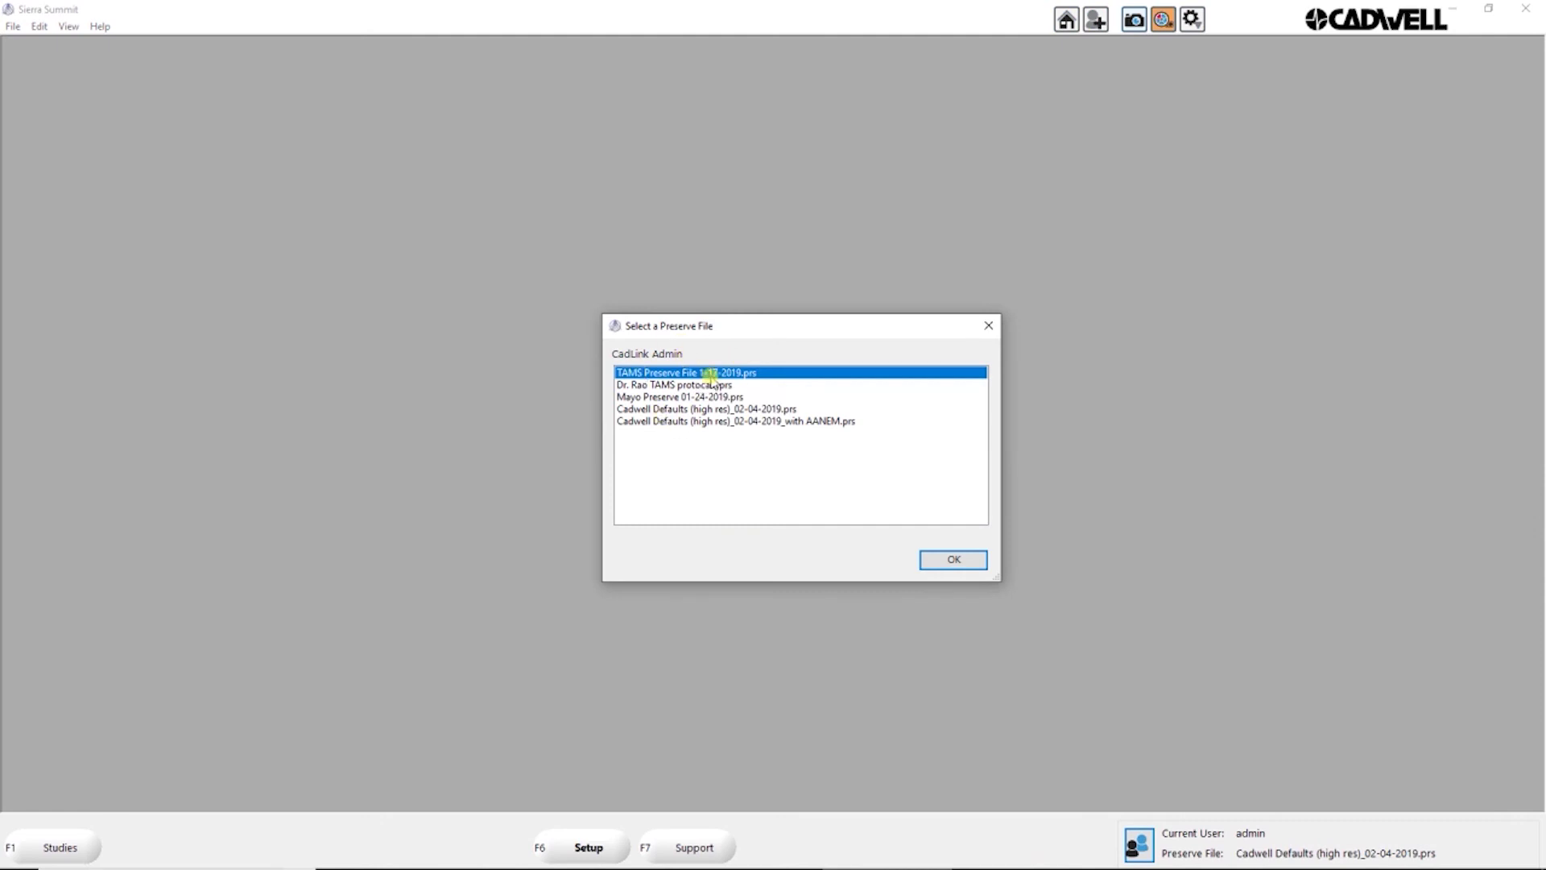
pyautogui.doubleClick(672, 409)
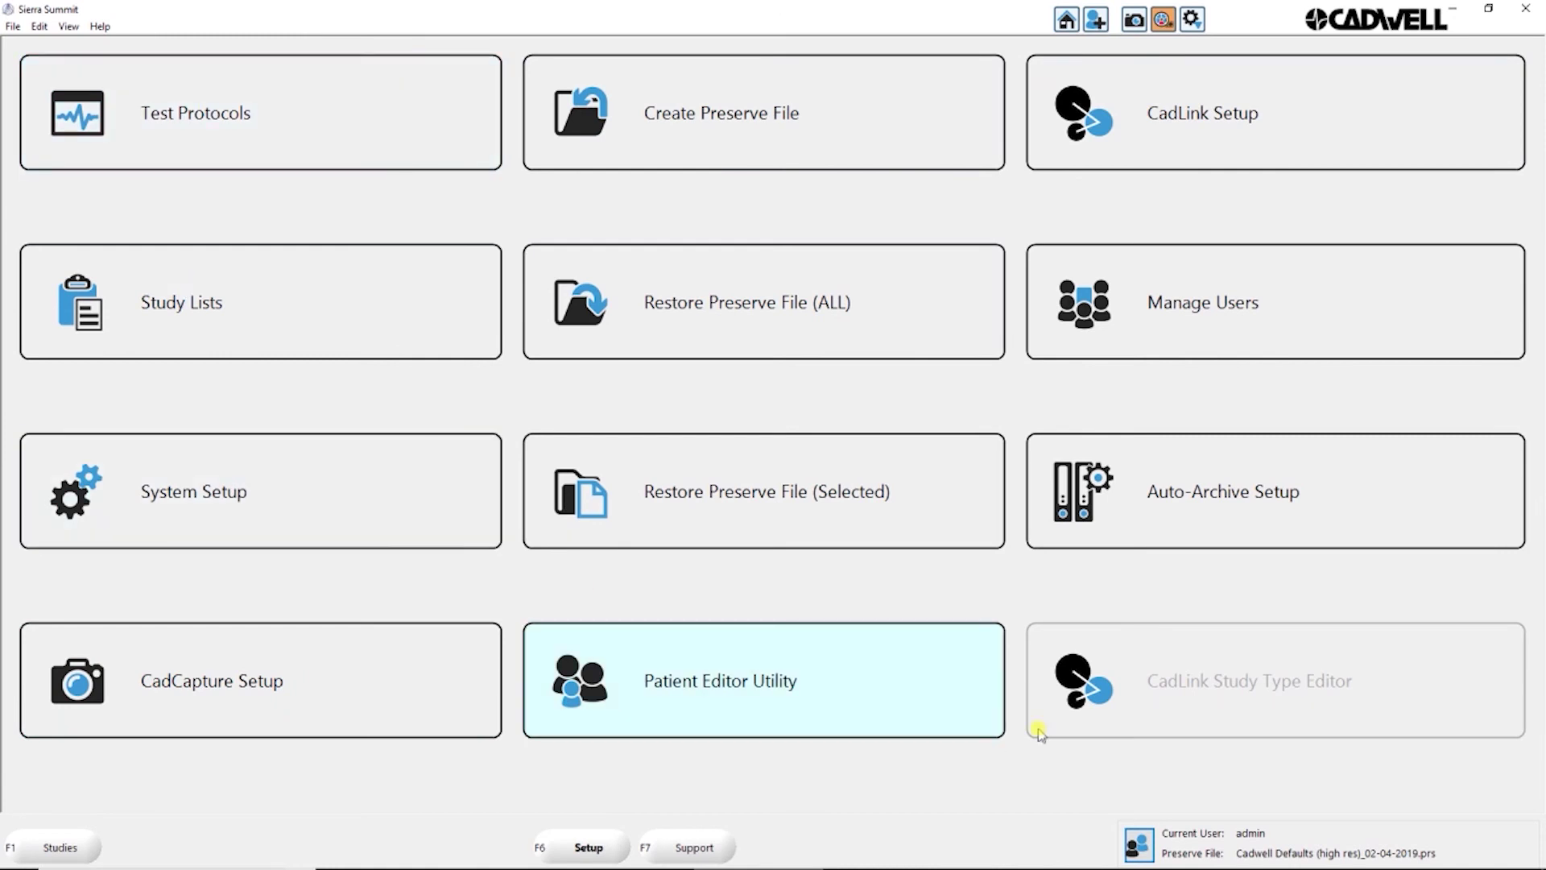
# Go back to the Studies home screen filtered to Last 7 Days and open the study's document options
pyautogui.click(1068, 21)
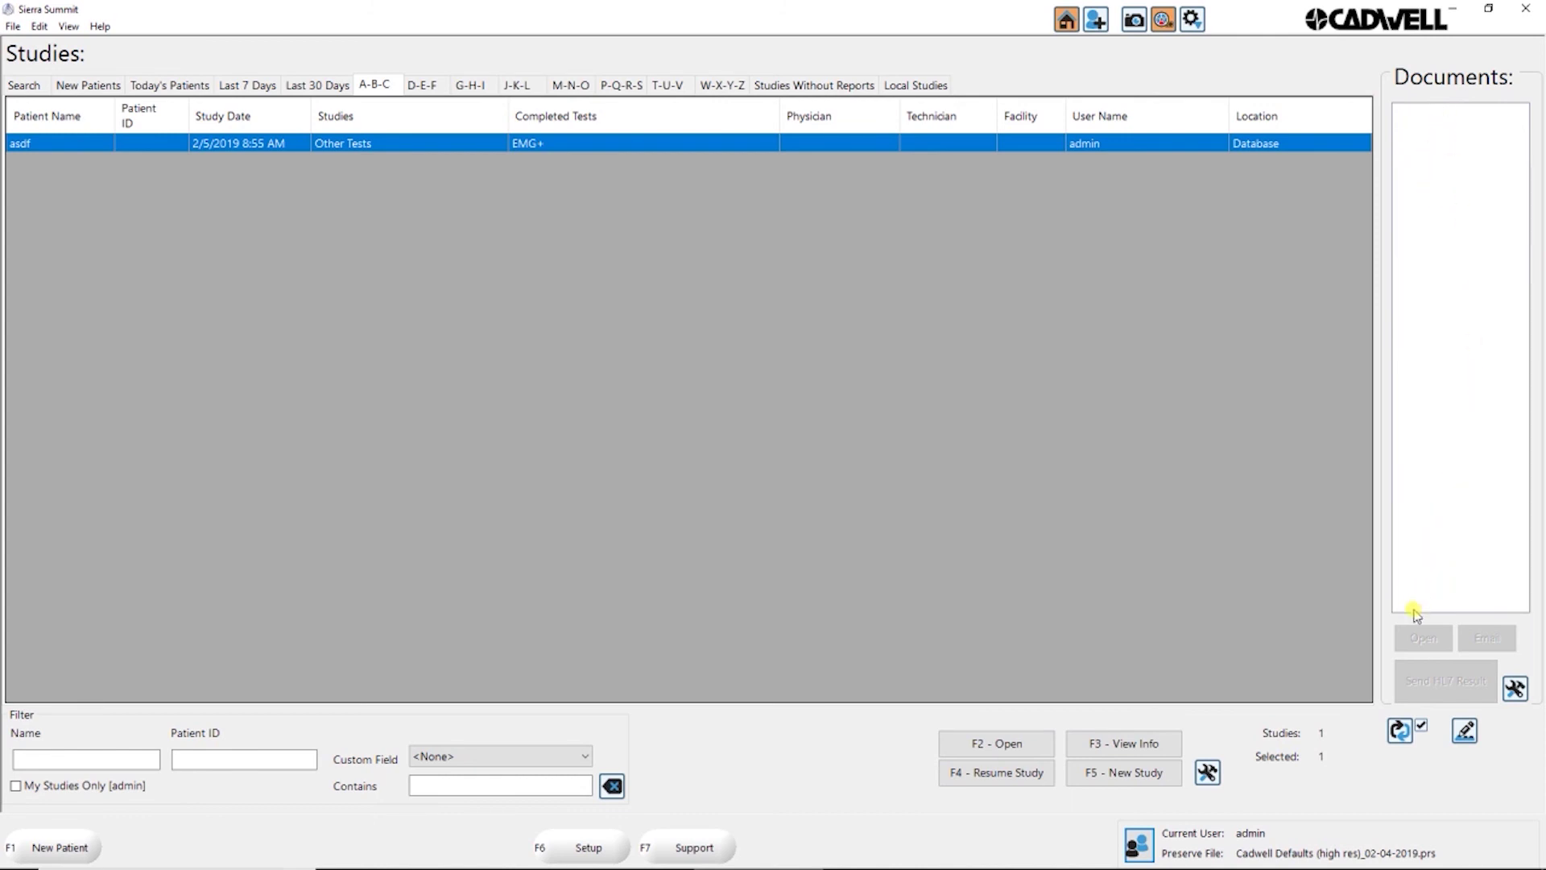
pyautogui.click(245, 84)
pyautogui.click(201, 84)
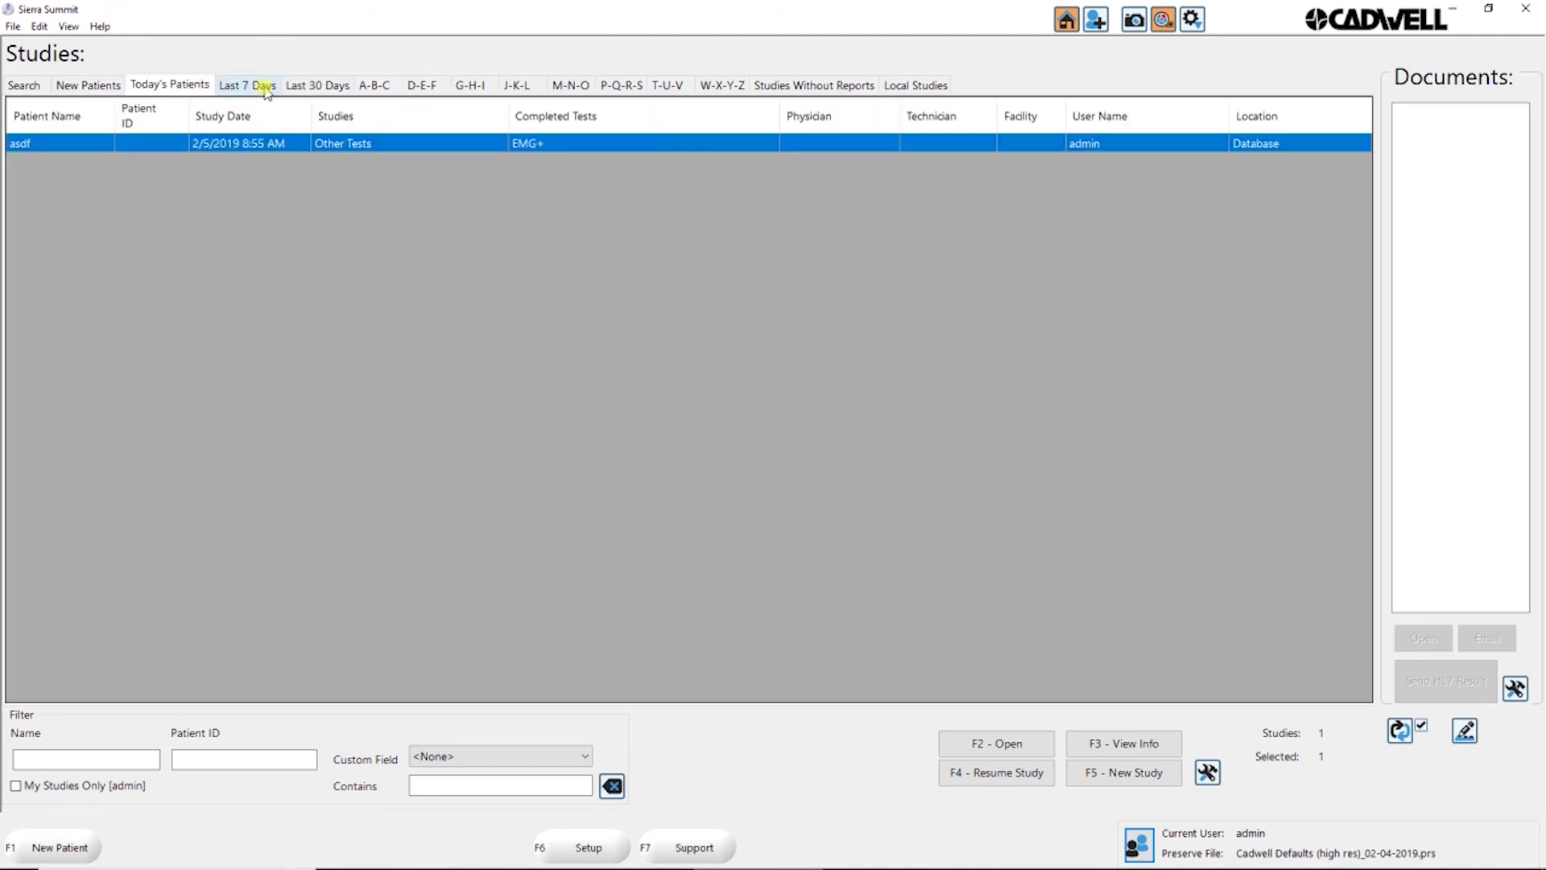
pyautogui.click(292, 86)
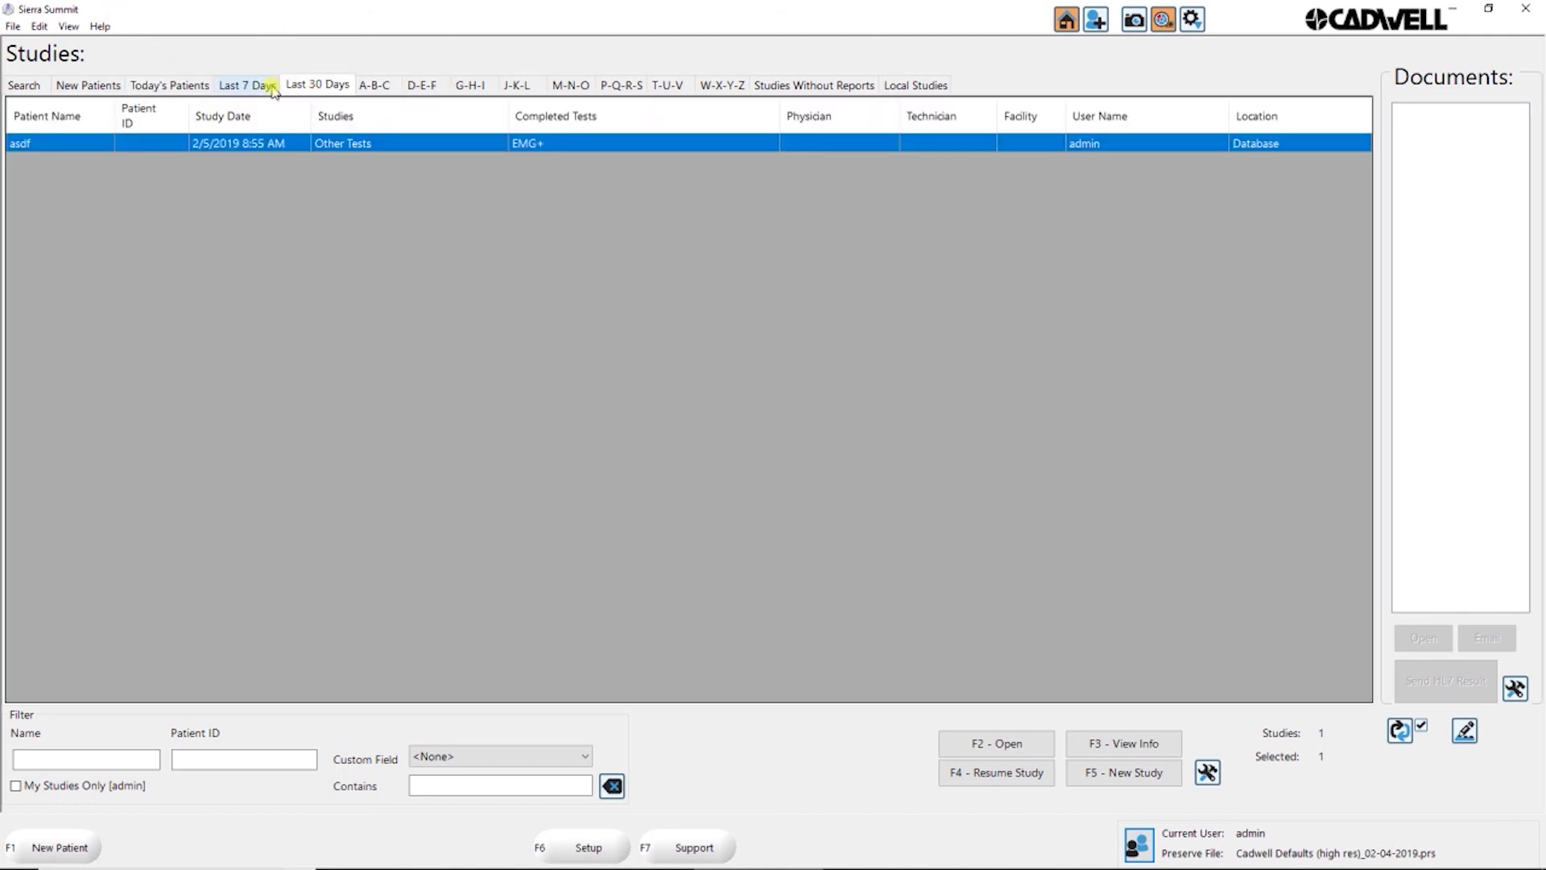
pyautogui.click(272, 88)
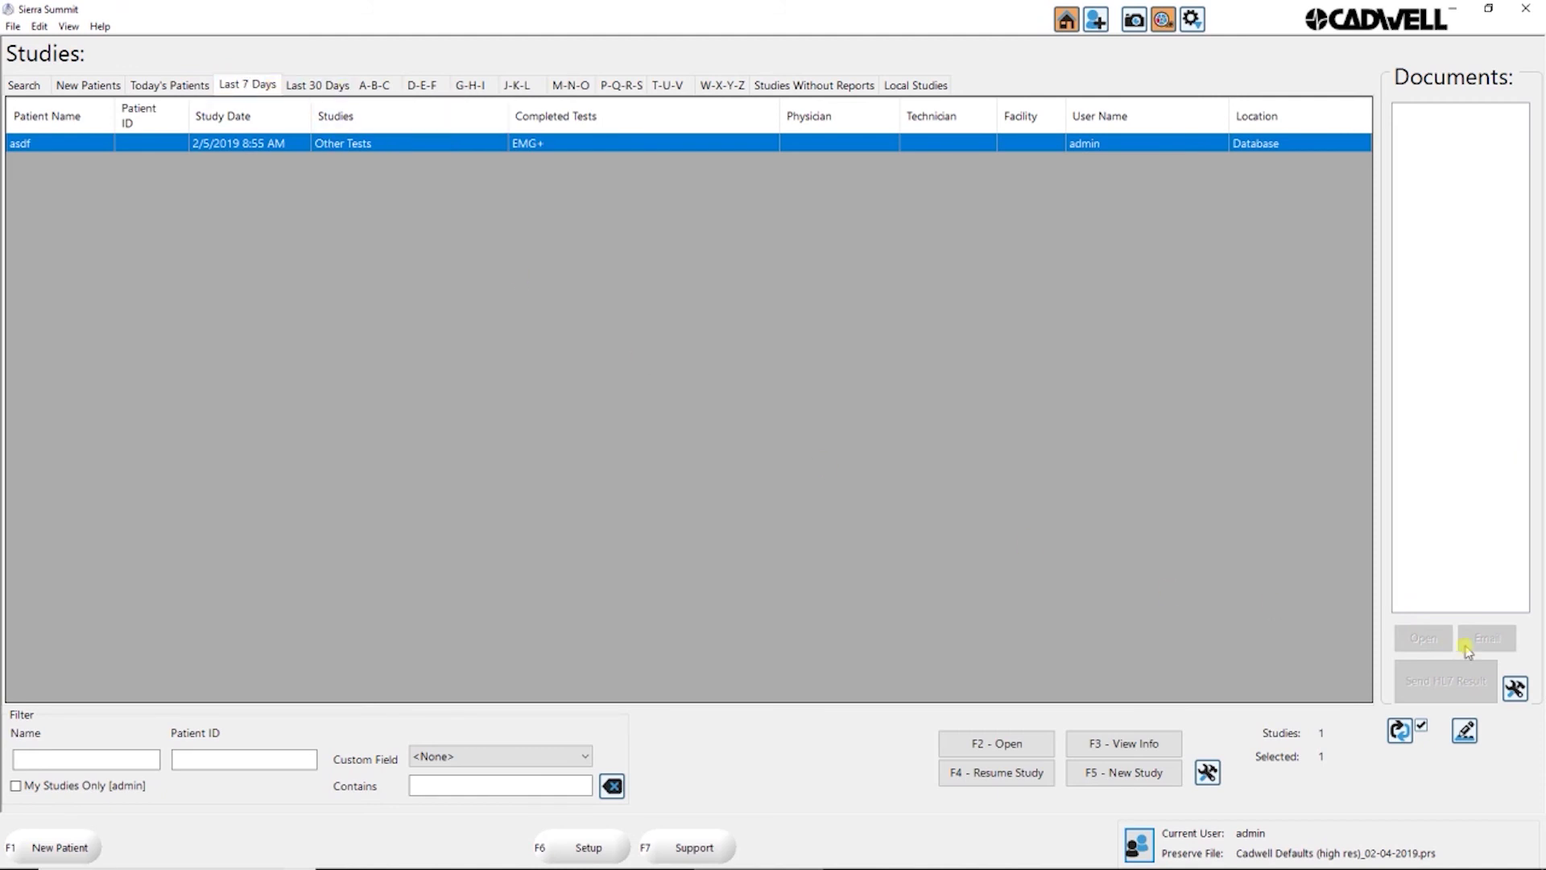
pyautogui.click(1515, 690)
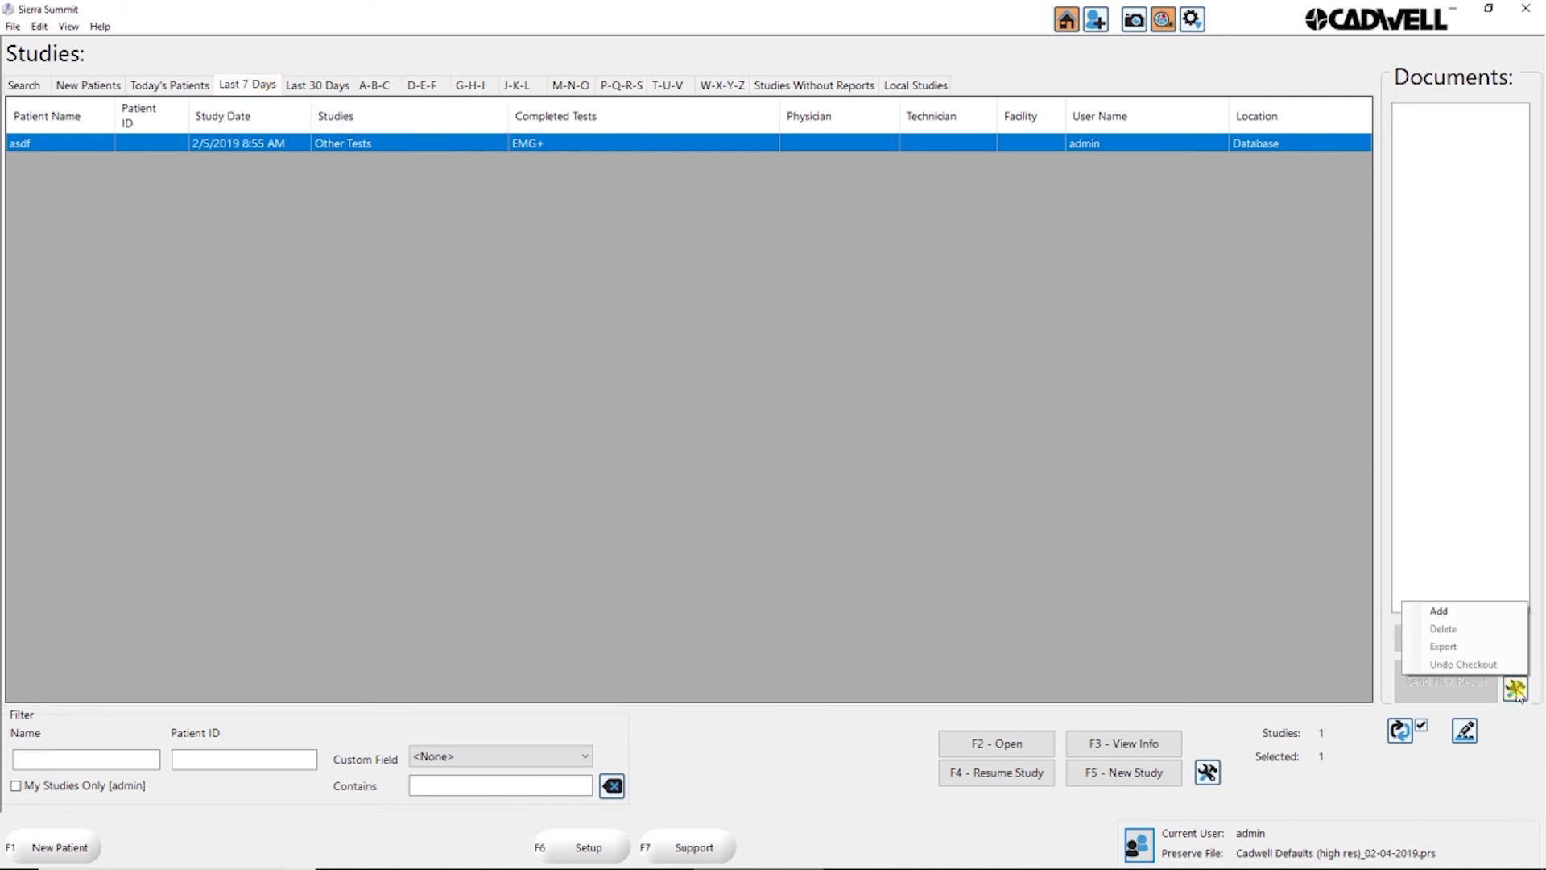
# Add Distance loosing focus.wmv from the Documents folder to the 2/5/2019 EMG+ study
pyautogui.click(1445, 611)
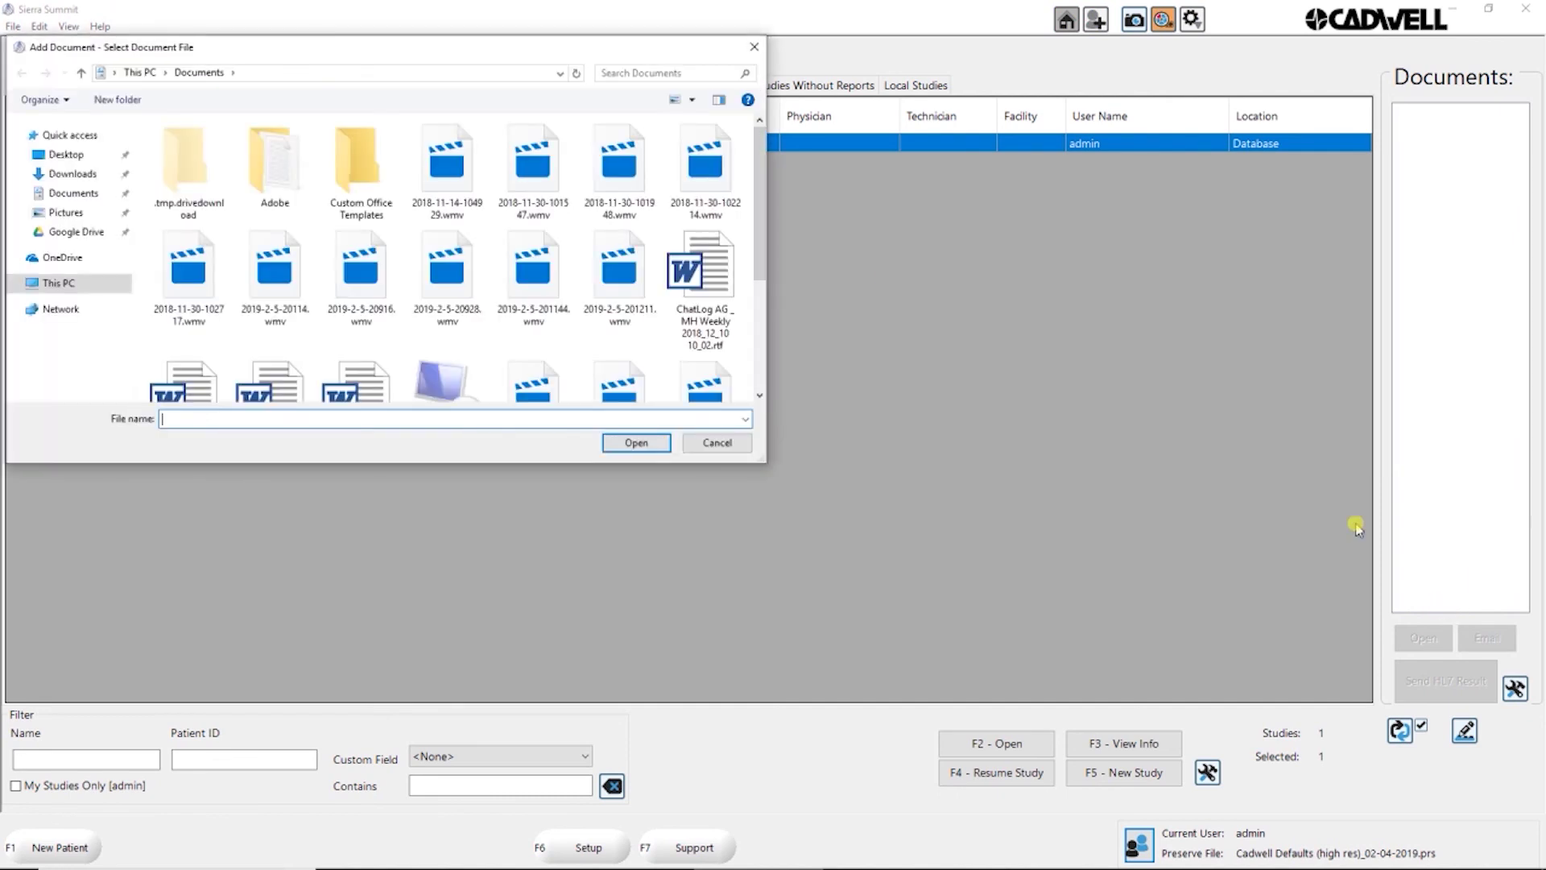
pyautogui.click(73, 234)
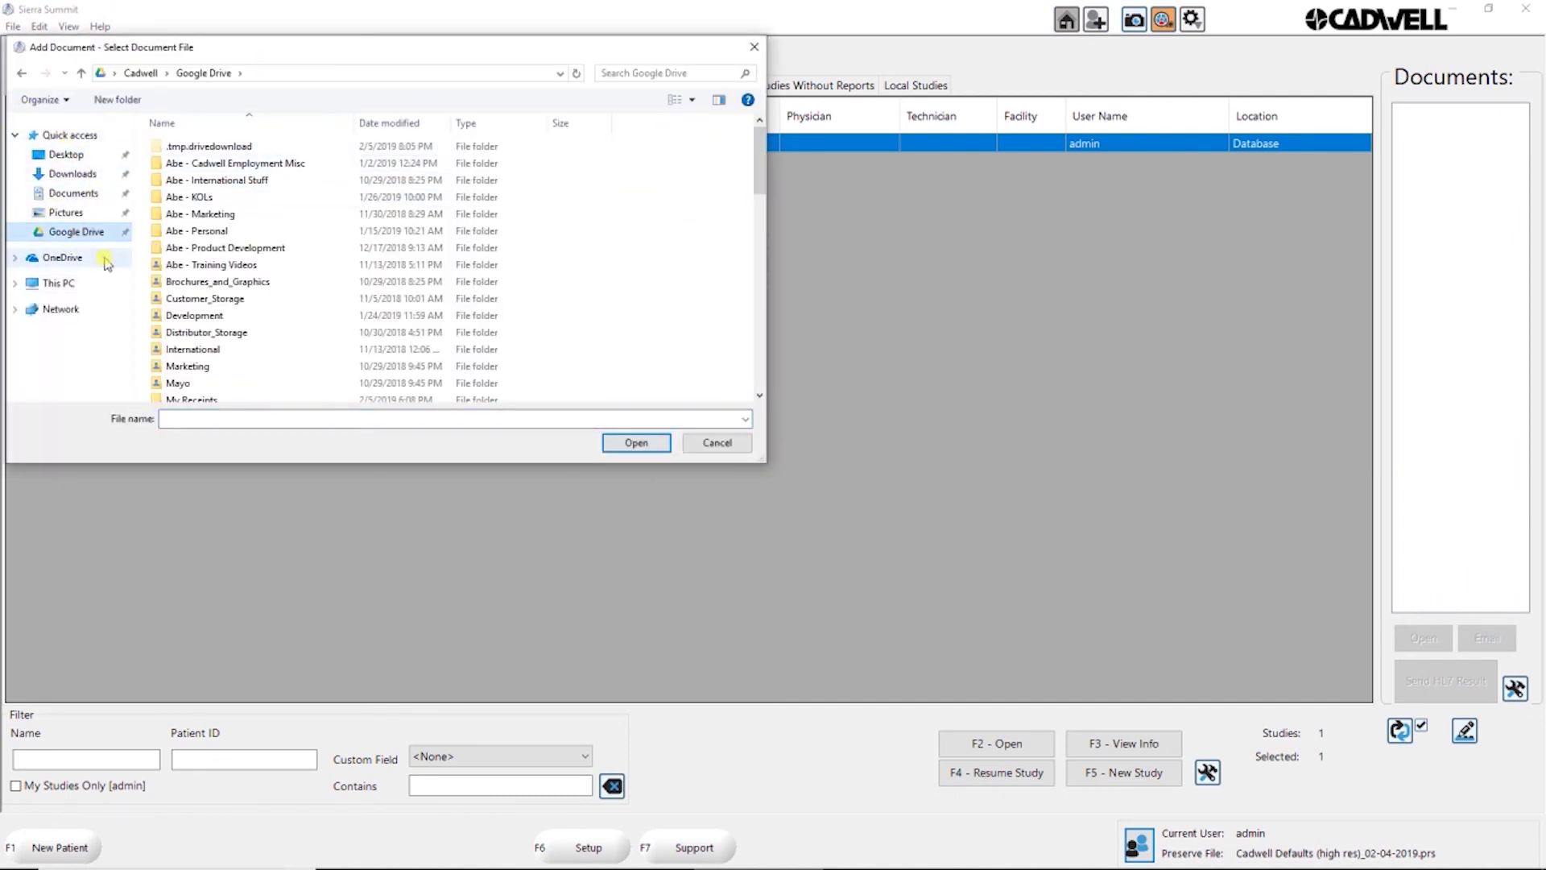
pyautogui.click(101, 195)
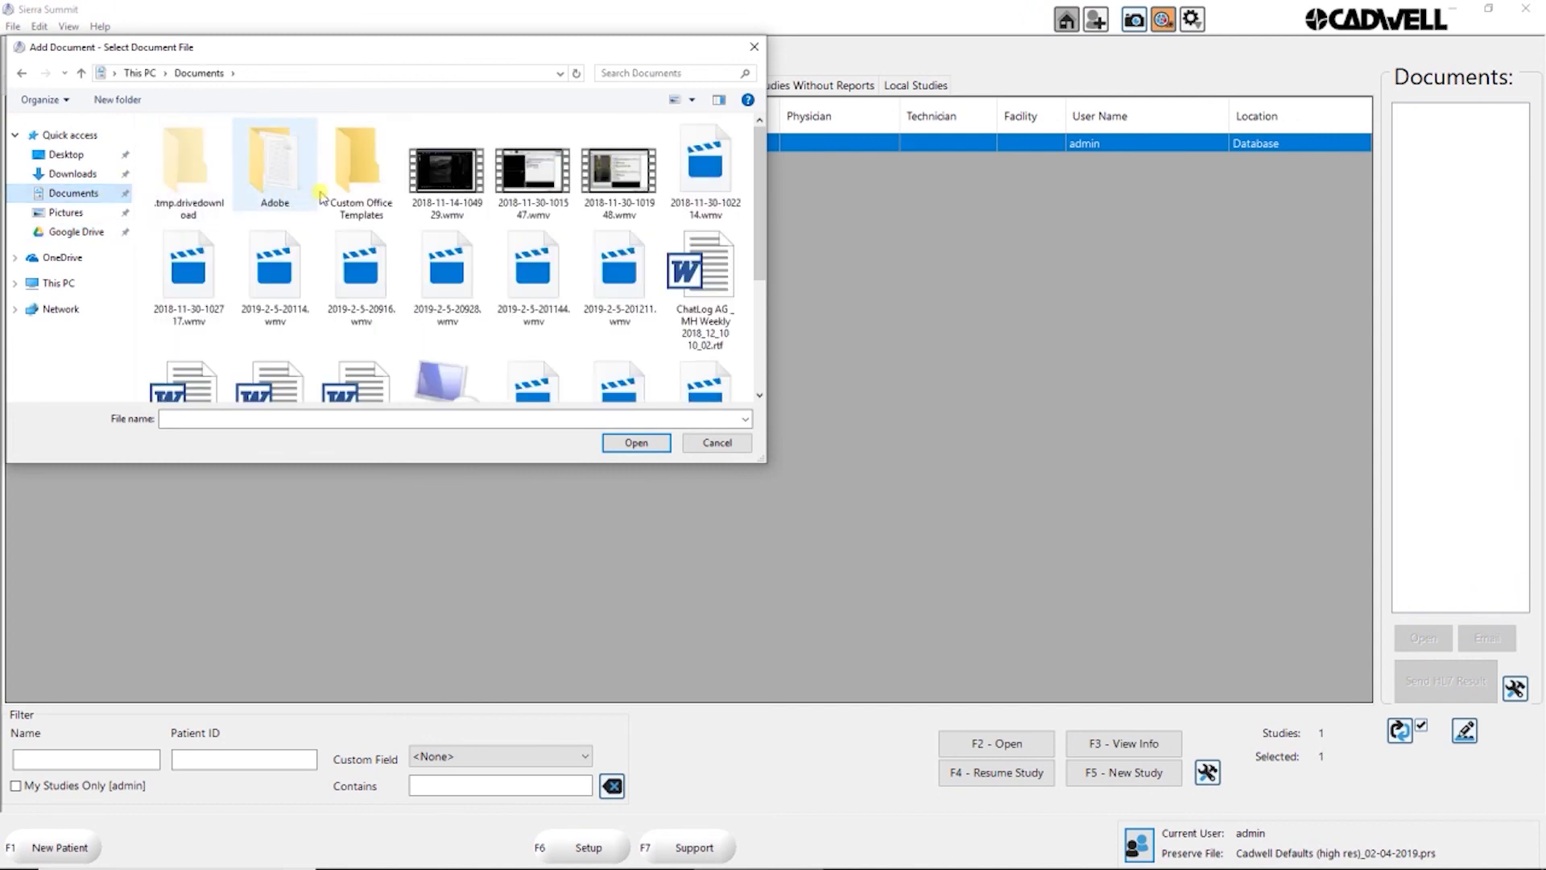
pyautogui.scroll(-2, 287, 226)
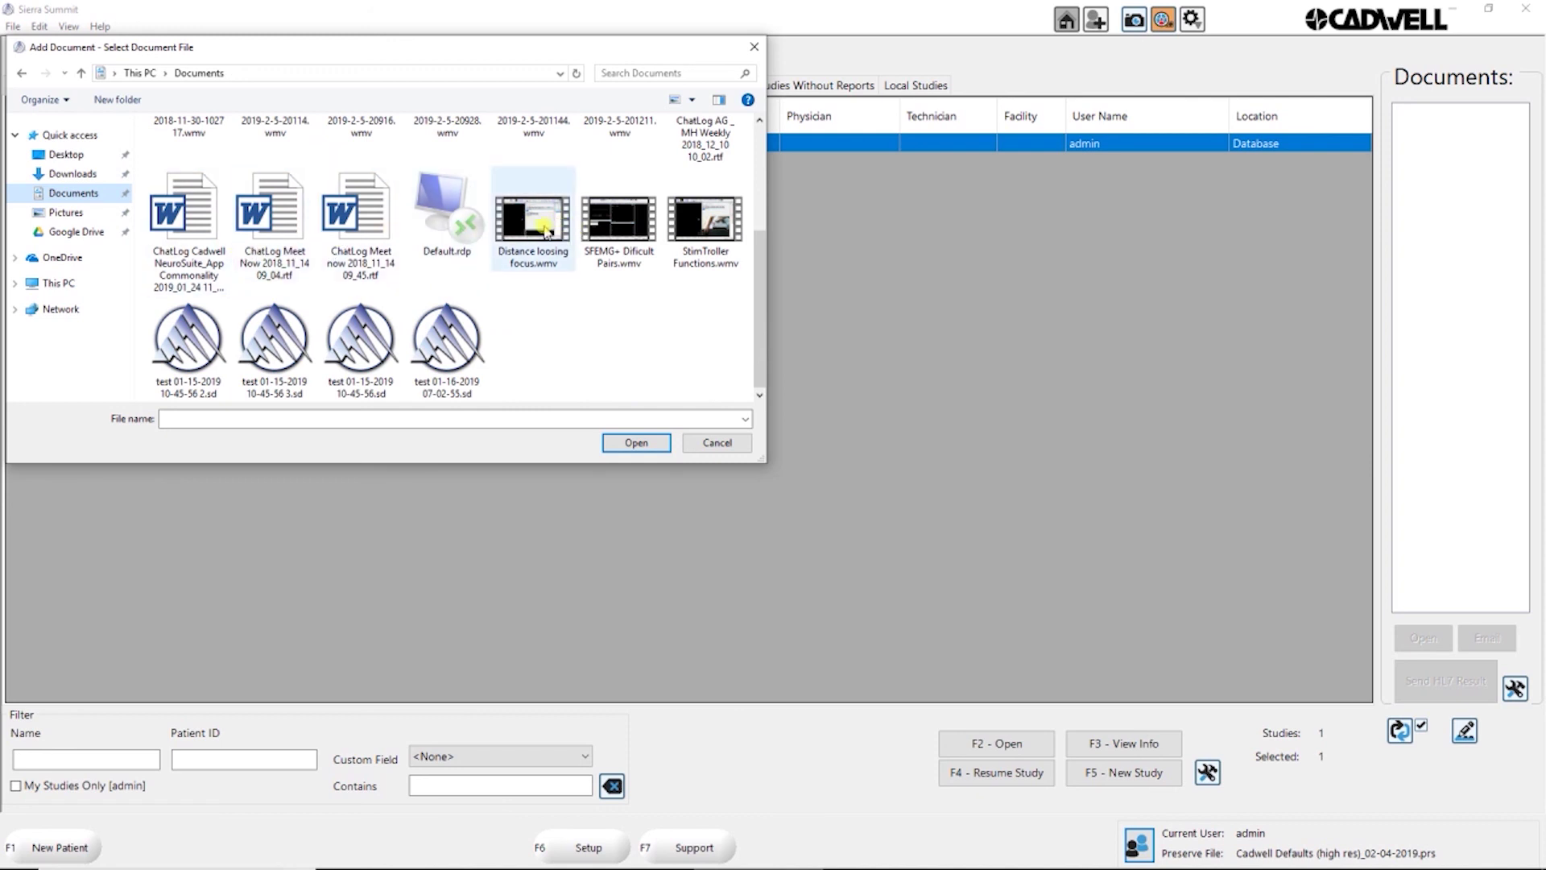
pyautogui.doubleClick(545, 232)
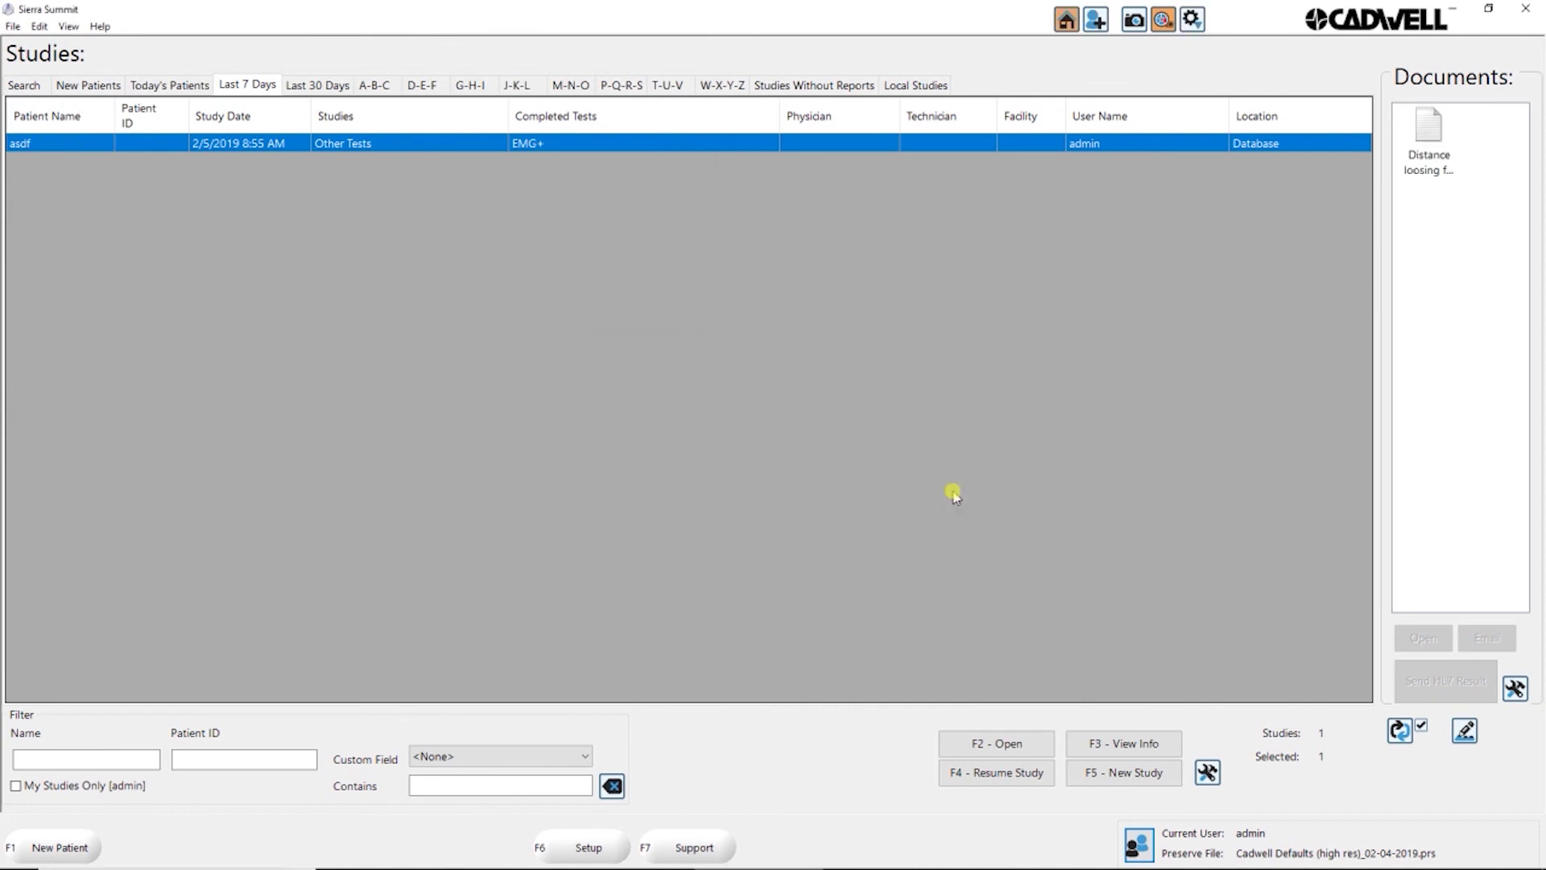